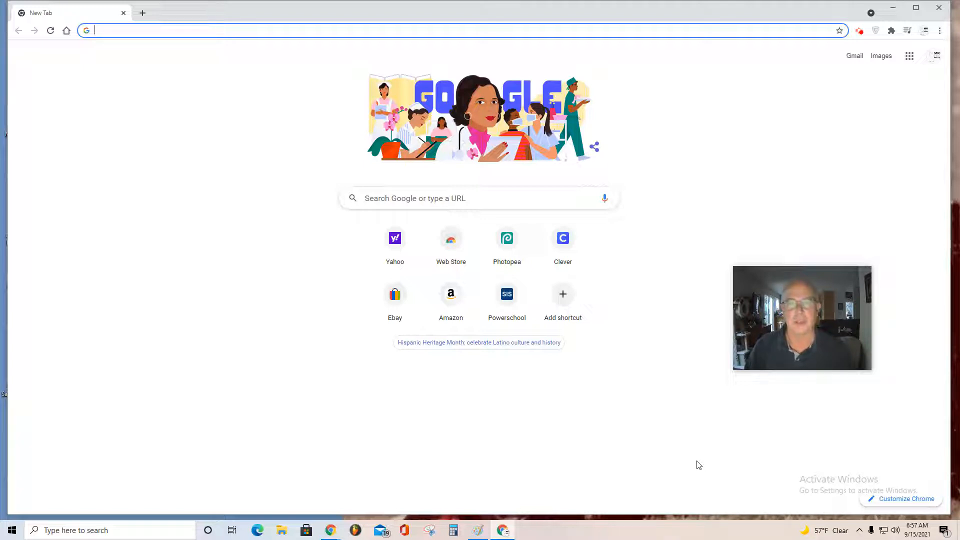
Step: View the Chess pieces image from the Downloads folder in Paint, and close both windows
{"action": "left_click", "coordinate": [281, 531]}
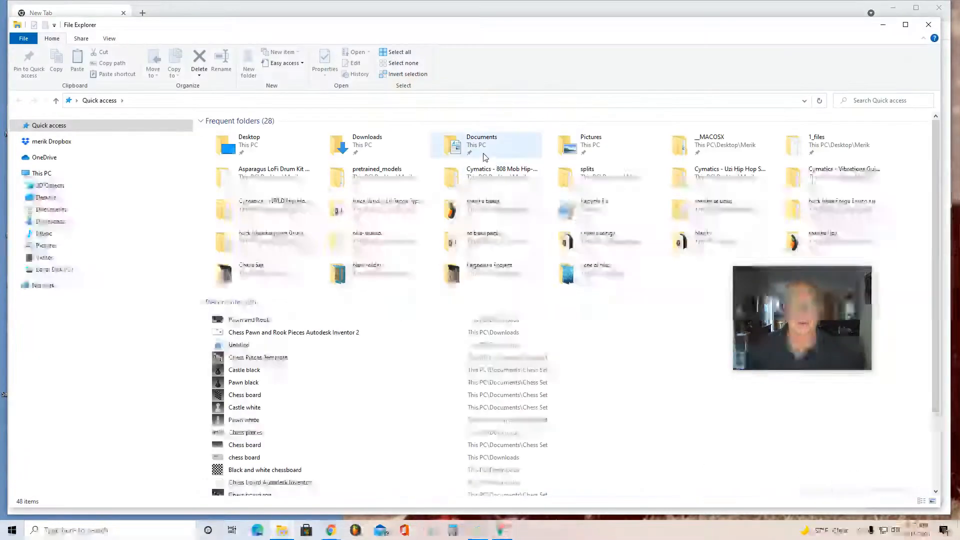
{"action": "double_click", "coordinate": [379, 158]}
{"action": "double_click", "coordinate": [228, 250]}
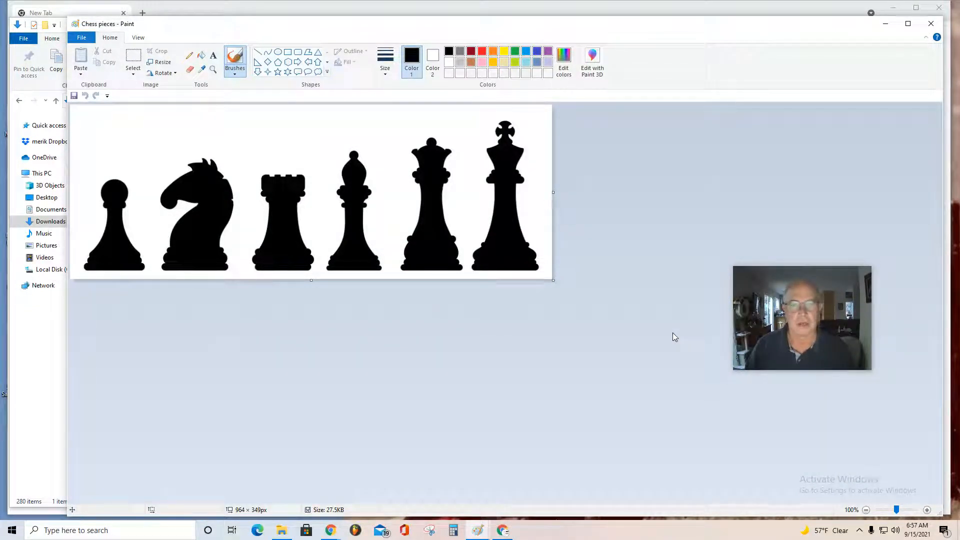
{"action": "left_click", "coordinate": [928, 24]}
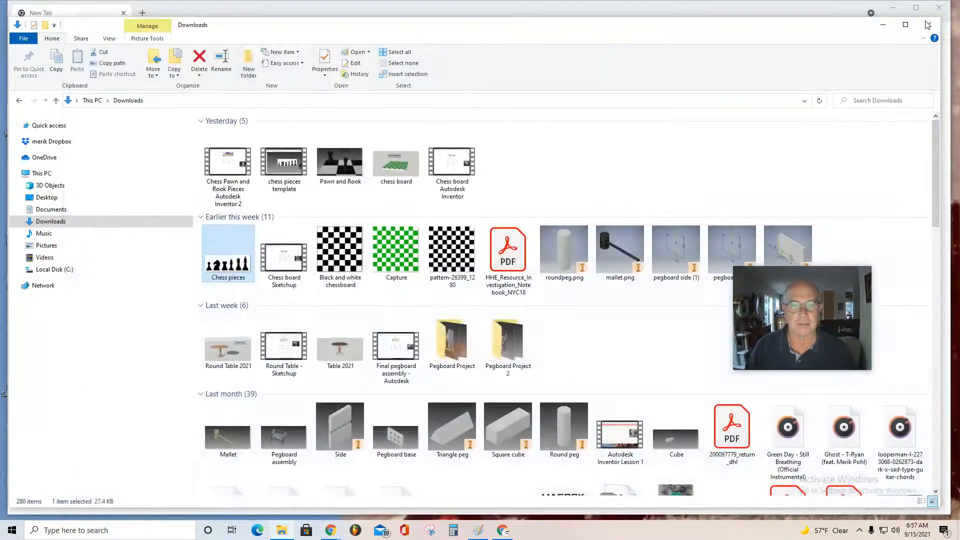
{"action": "left_click", "coordinate": [929, 23]}
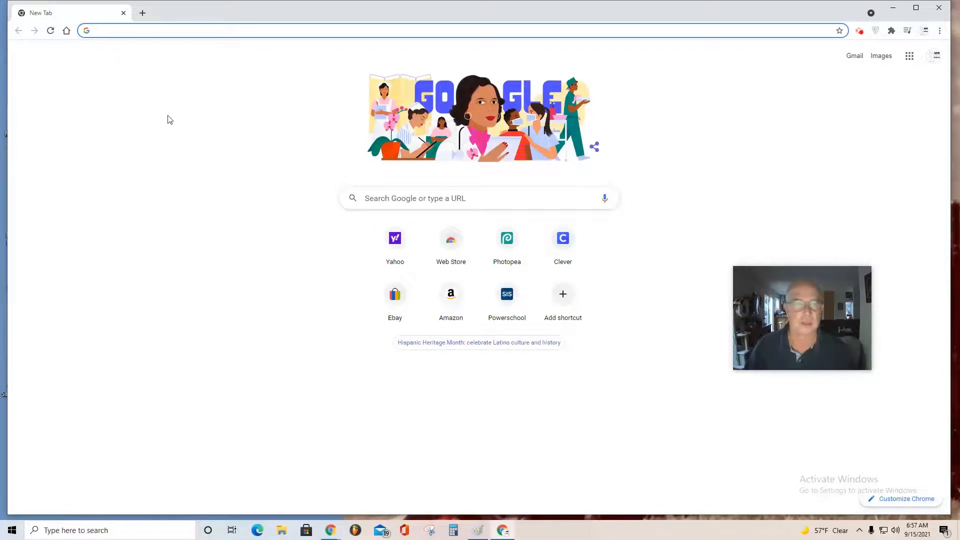
Step: Search Google for "free sketchup" and open the SketchUp Free page
{"action": "left_click", "coordinate": [375, 200]}
{"action": "key", "text": "Down"}
{"action": "key", "text": "Down"}
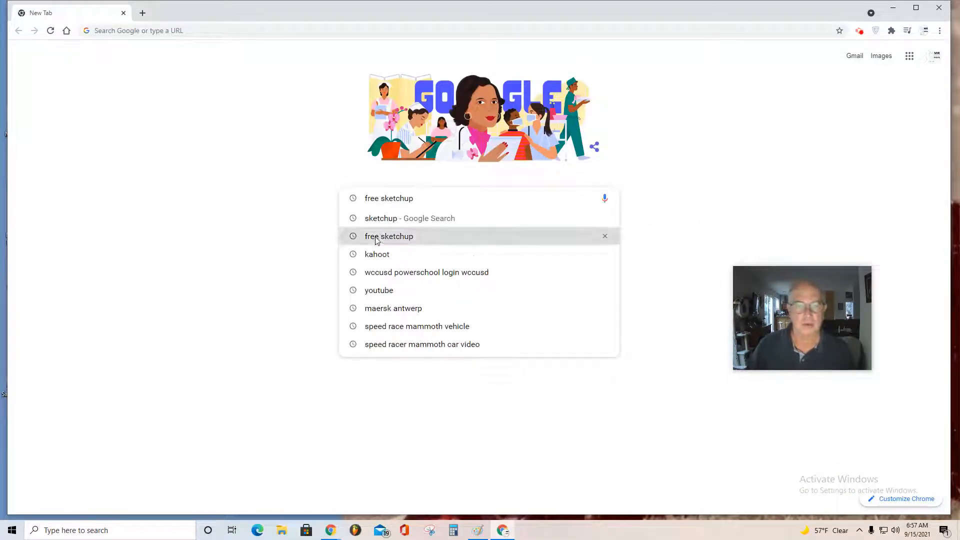
{"action": "key", "text": "Return"}
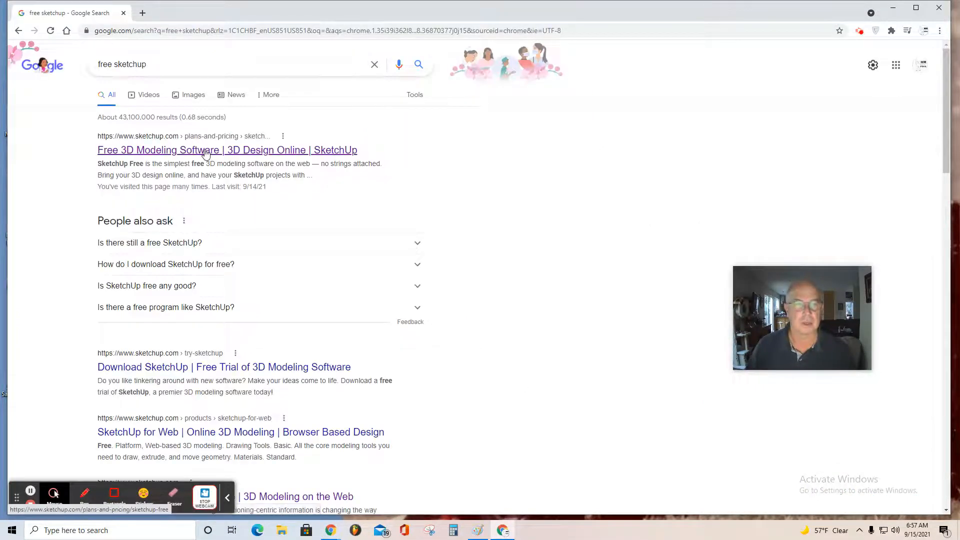
{"action": "left_click", "coordinate": [206, 151]}
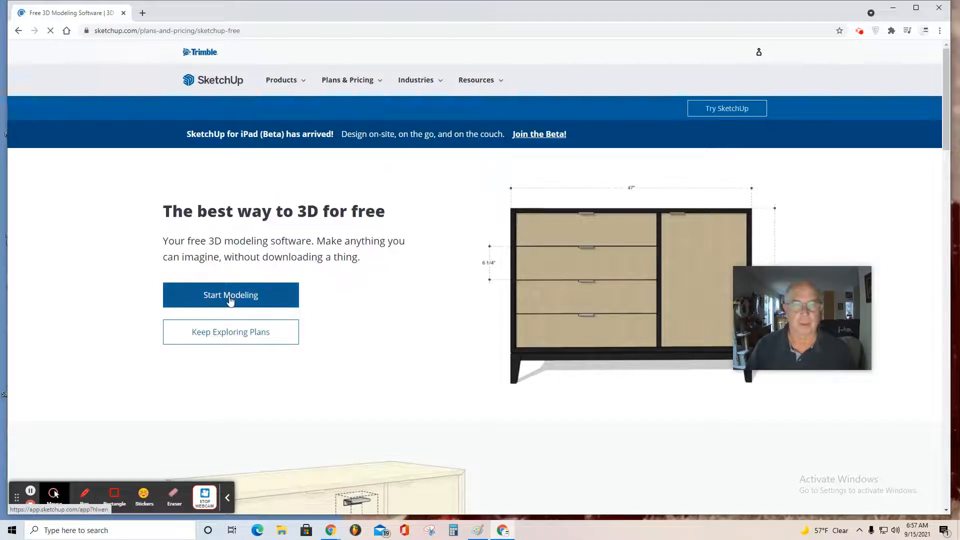
Step: Launch the SketchUp Free modeler and create a new model without opening the recovered one
{"action": "left_click", "coordinate": [220, 302]}
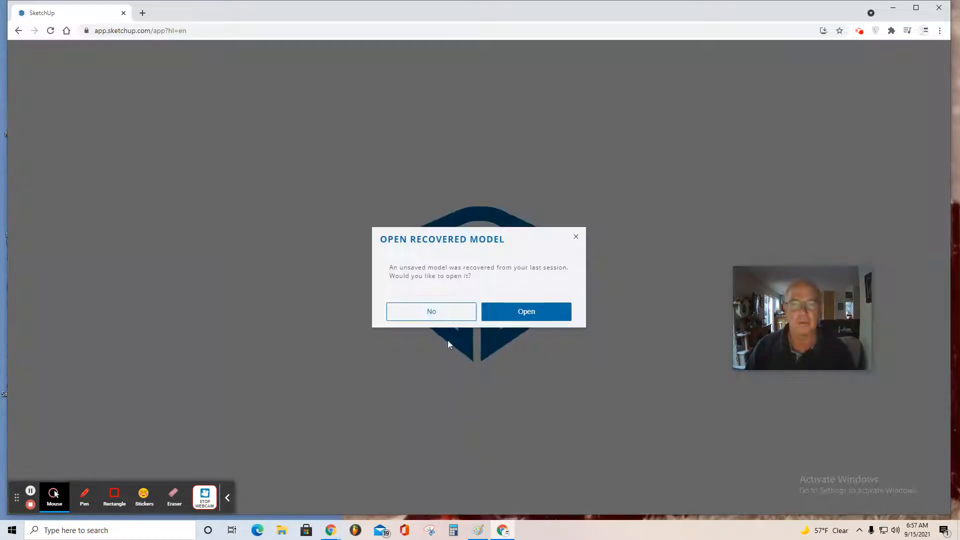
{"action": "left_click", "coordinate": [422, 317]}
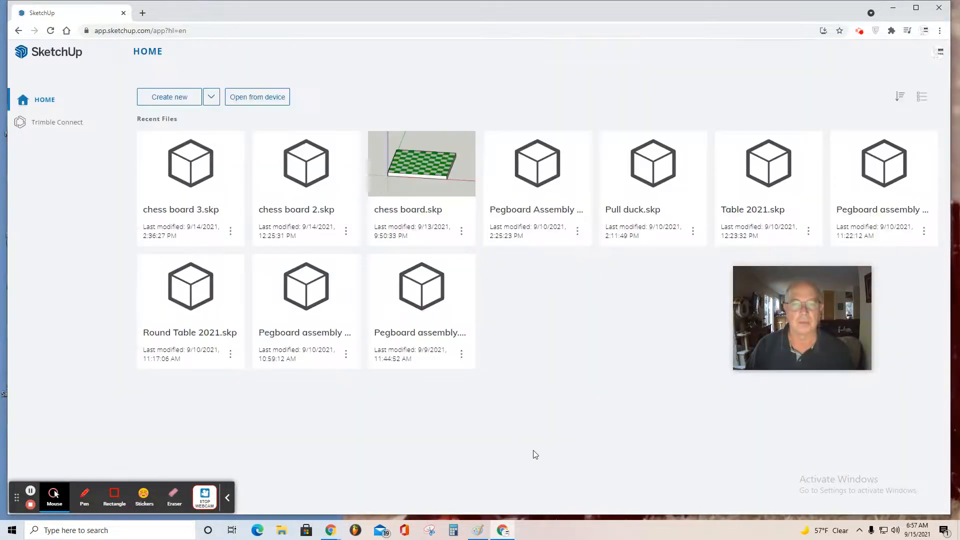
{"action": "left_click", "coordinate": [165, 101]}
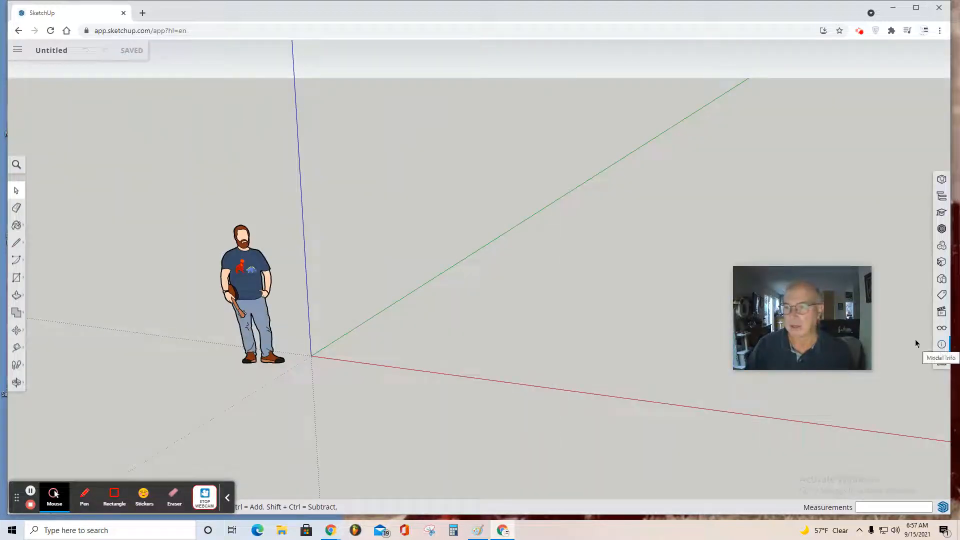
Step: Set the model's length format to decimal inches and the snap interval to 0.001"
{"action": "left_click_drag", "start_coordinate": [801, 315], "coordinate": [708, 320]}
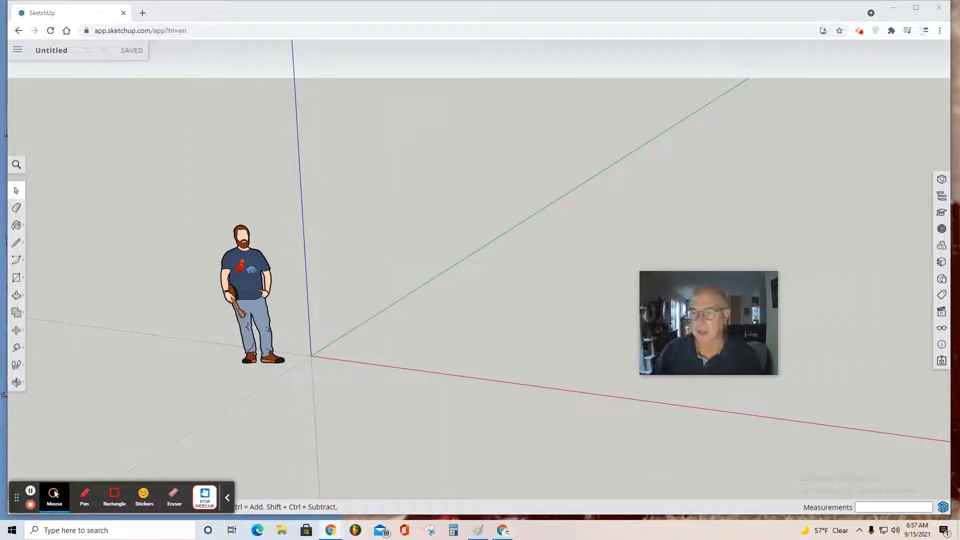
{"action": "left_click", "coordinate": [942, 345]}
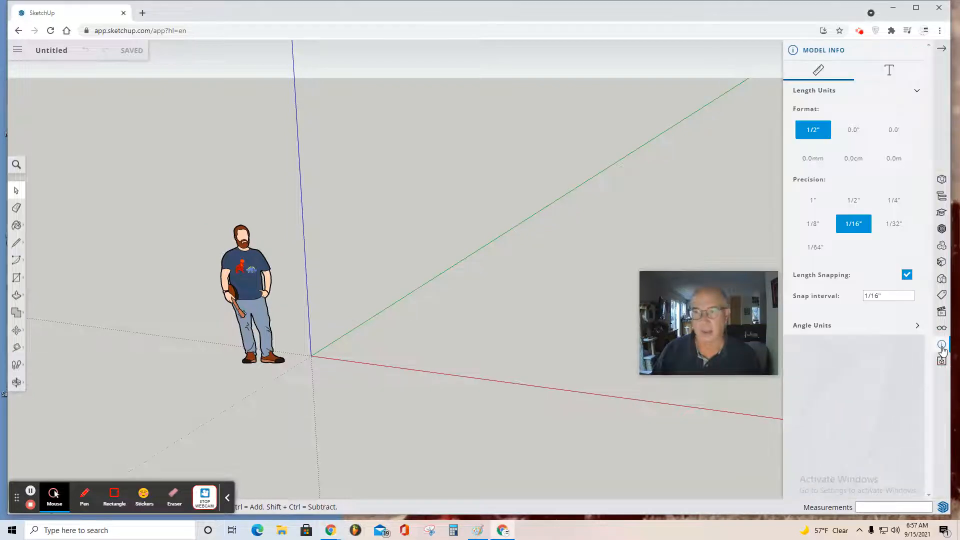
{"action": "left_click", "coordinate": [856, 134]}
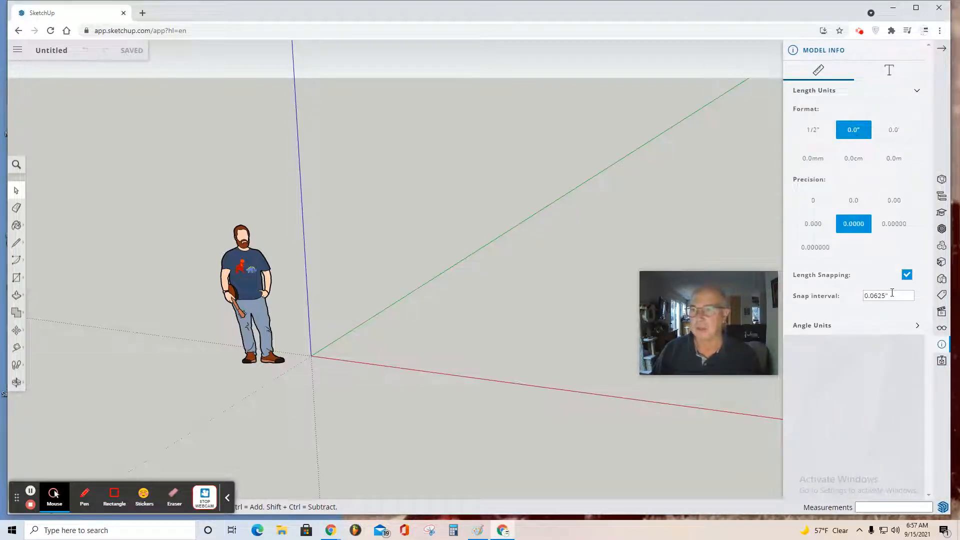
{"action": "left_click_drag", "start_coordinate": [892, 295], "coordinate": [875, 295]}
{"action": "type", "text": "01"}
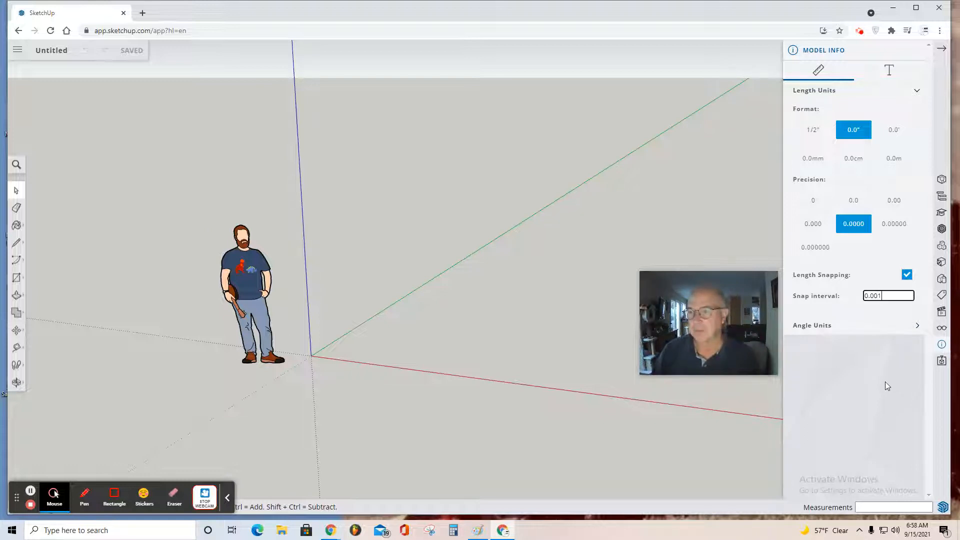
{"action": "key", "text": "Return"}
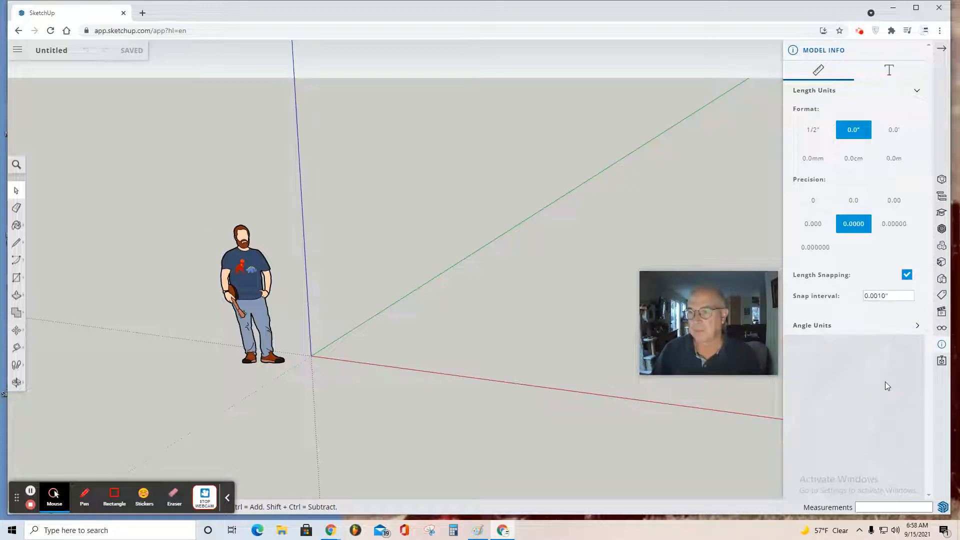
Step: Switch the camera to parallel projection in front view and delete the standing man figure
{"action": "left_click", "coordinate": [942, 312]}
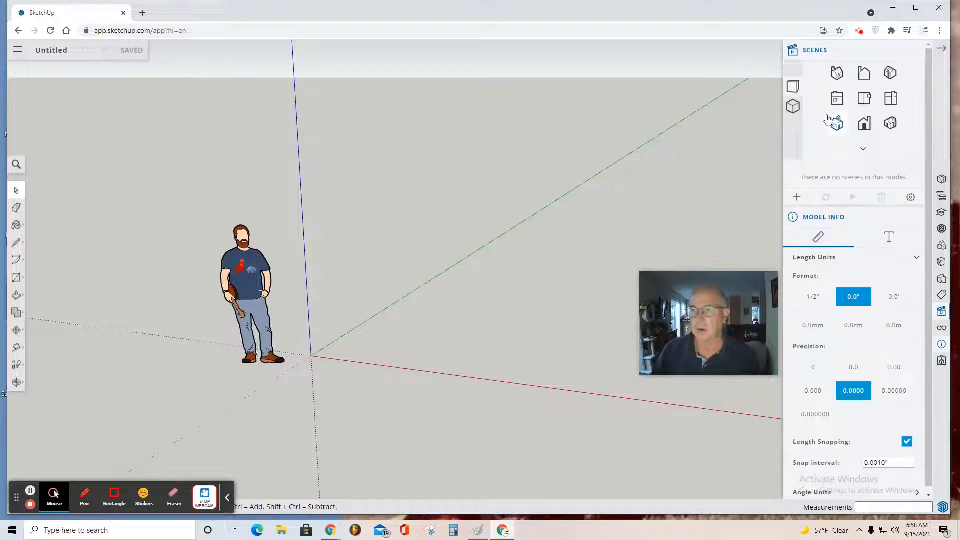
{"action": "left_click", "coordinate": [793, 107]}
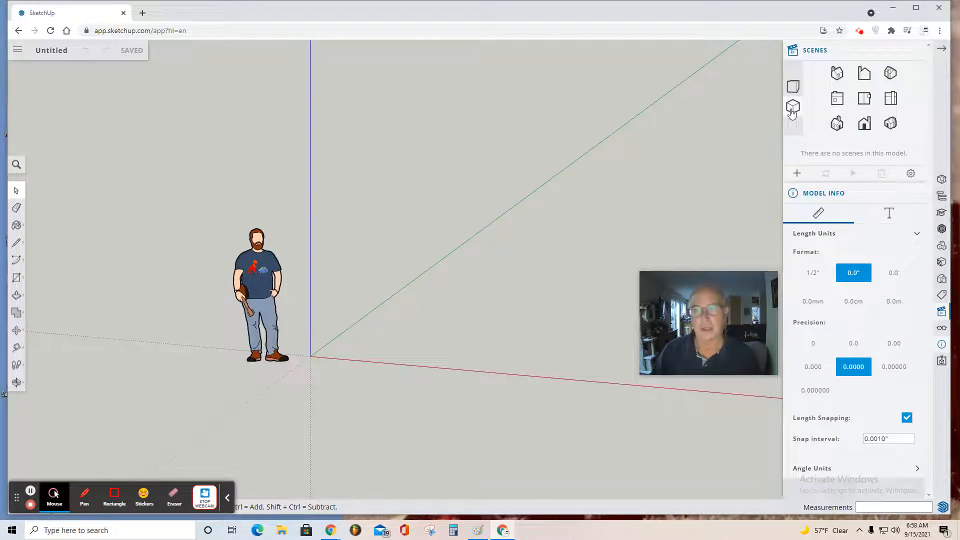
{"action": "left_click", "coordinate": [864, 123]}
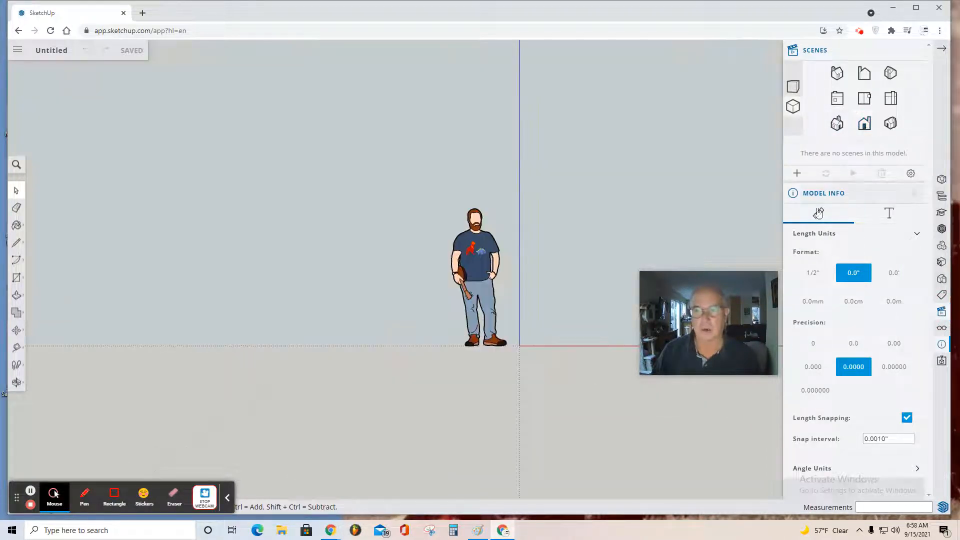
{"action": "left_click", "coordinate": [479, 262]}
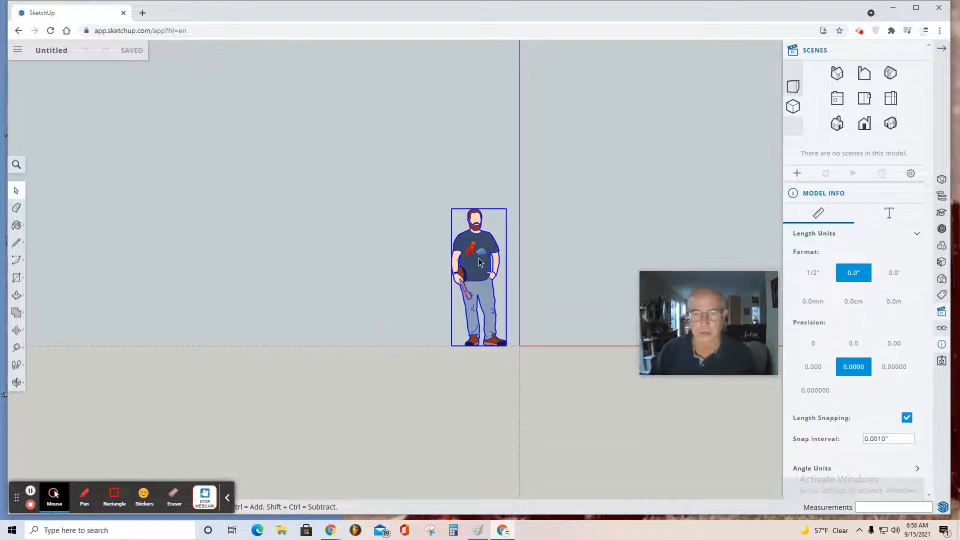
{"action": "key", "text": "Delete"}
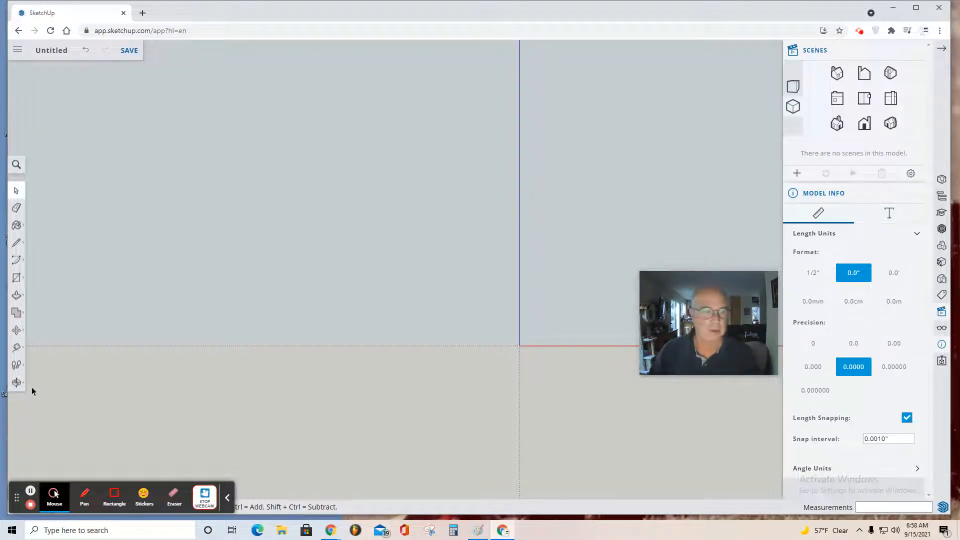
Step: Draw a vertical 24 by 9 inch rectangle just above the red axis near the origin
{"action": "left_click", "coordinate": [17, 383]}
{"action": "left_click", "coordinate": [53, 364]}
{"action": "left_click_drag", "start_coordinate": [427, 398], "coordinate": [212, 403]}
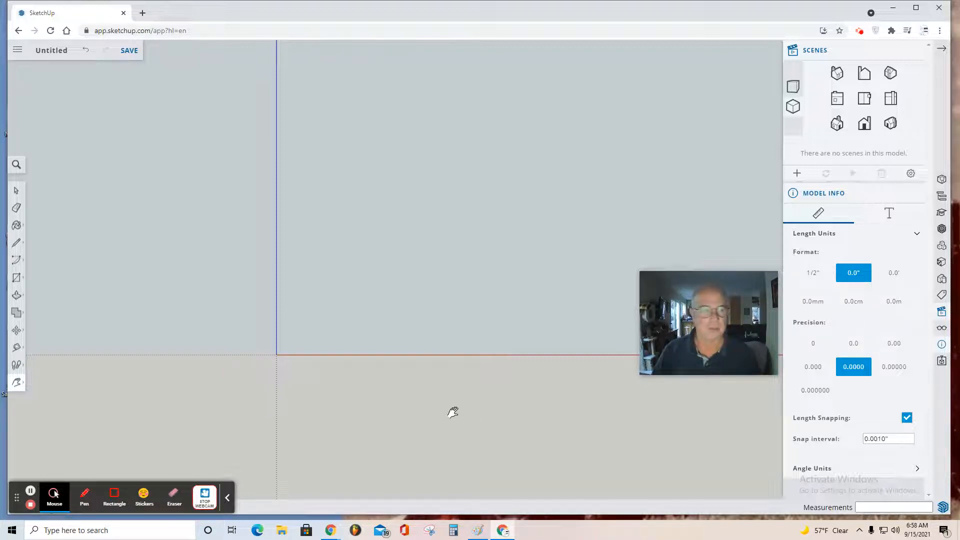
{"action": "left_click", "coordinate": [18, 282]}
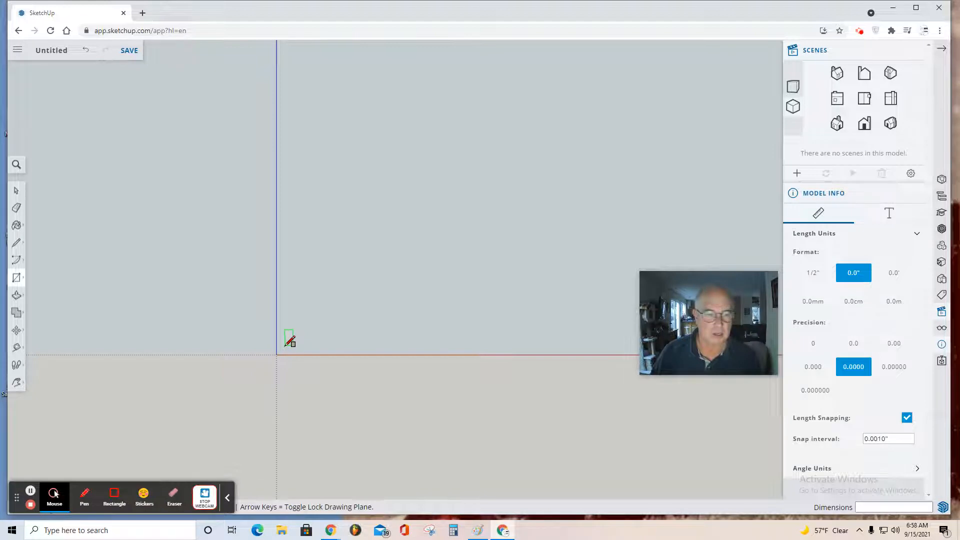
{"action": "left_click", "coordinate": [286, 345]}
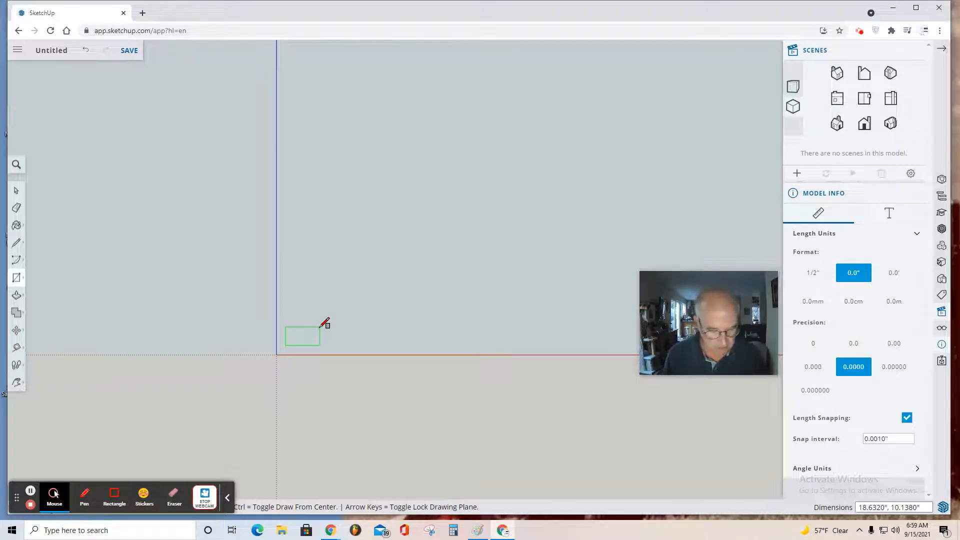
{"action": "type", "text": "24,9"}
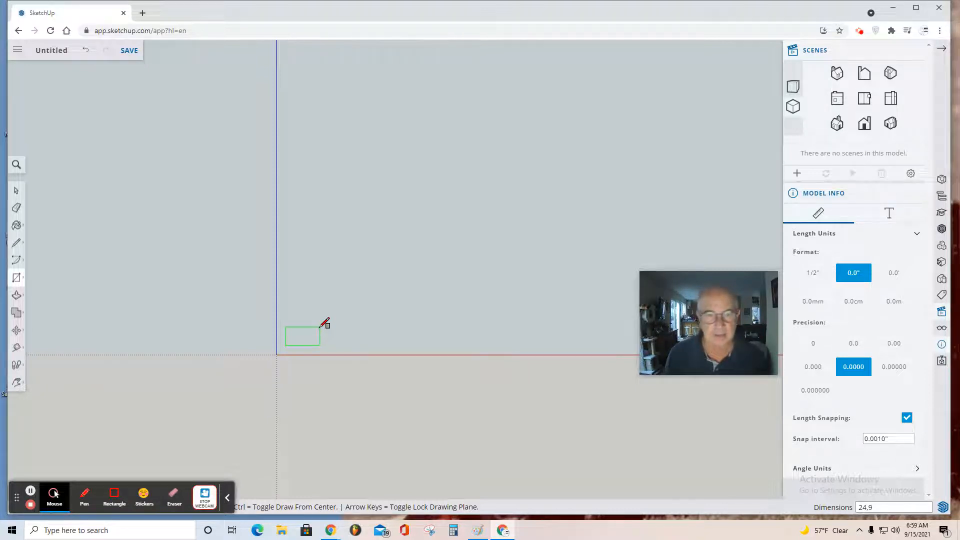
{"action": "key", "text": "Return"}
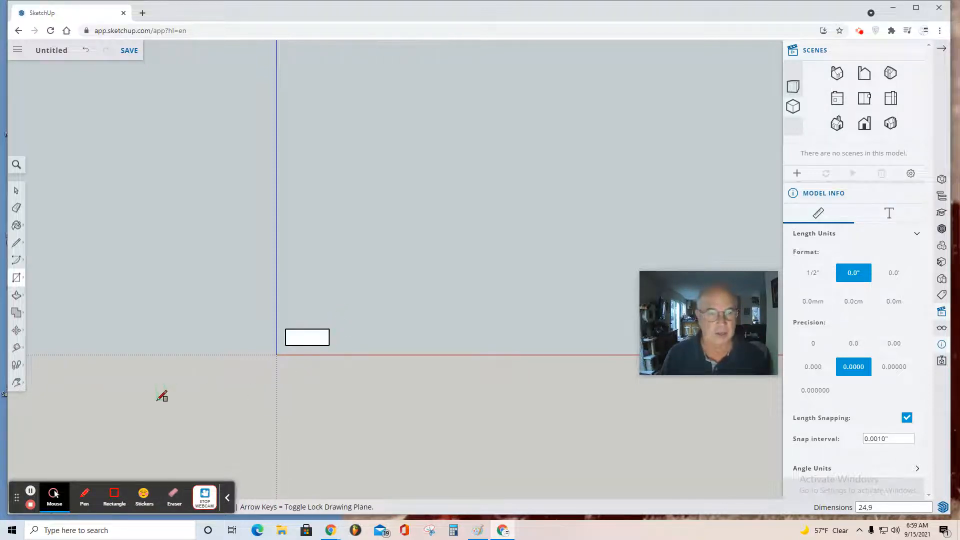
Step: Push/Pull the rectangle's face into a block about 4.7" thick
{"action": "scroll", "coordinate": [316, 351], "scroll_direction": "up", "scroll_amount": 5}
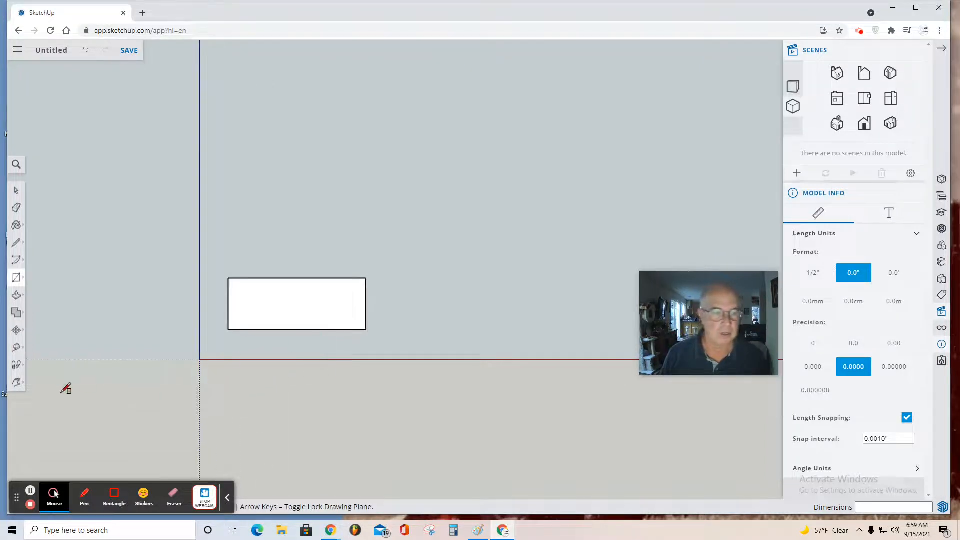
{"action": "left_click", "coordinate": [17, 383]}
{"action": "left_click", "coordinate": [40, 343]}
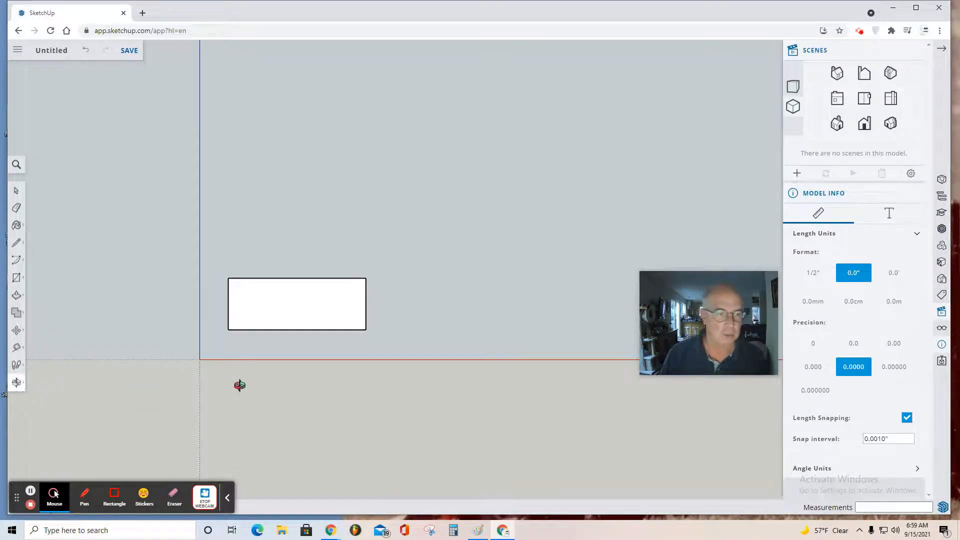
{"action": "left_click_drag", "start_coordinate": [240, 385], "coordinate": [205, 418]}
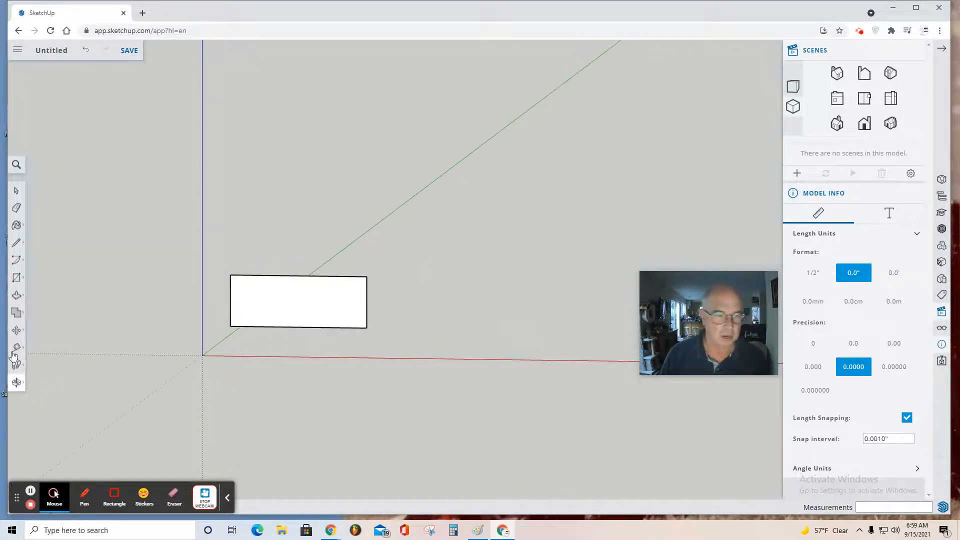
{"action": "left_click", "coordinate": [17, 297]}
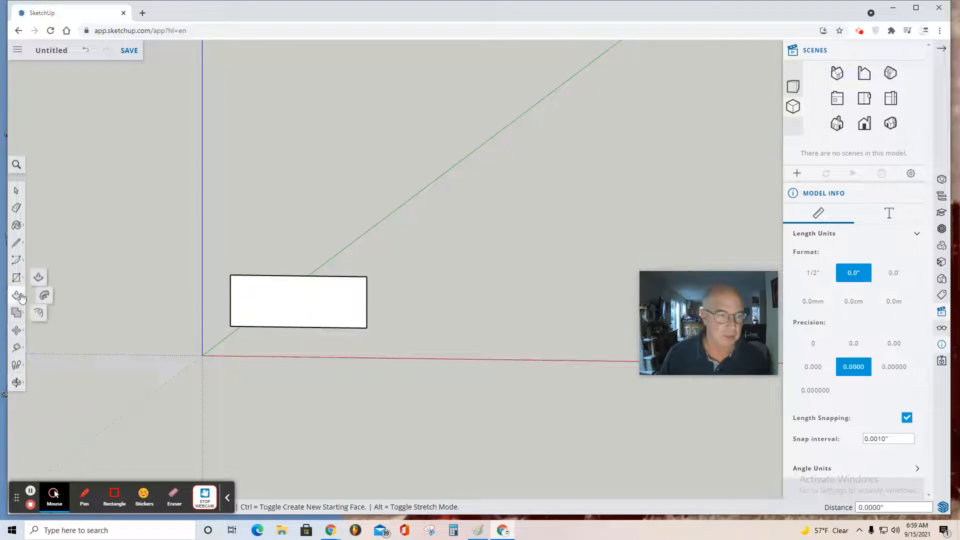
{"action": "left_click_drag", "start_coordinate": [297, 306], "coordinate": [299, 302]}
{"action": "left_click", "coordinate": [299, 301]}
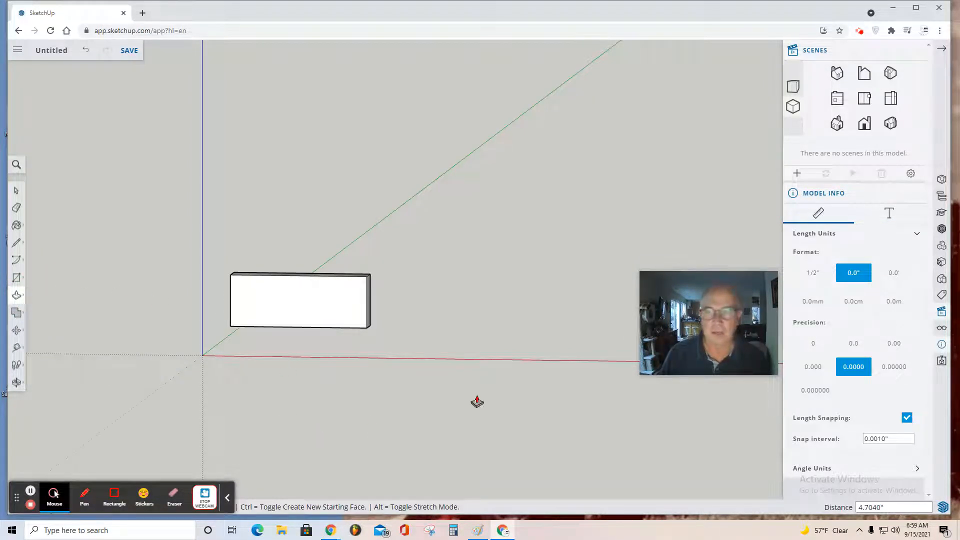
Step: Import Chess pieces.JPG from the device as an image and place it just above the block, about 25.3" wide
{"action": "left_click", "coordinate": [866, 129]}
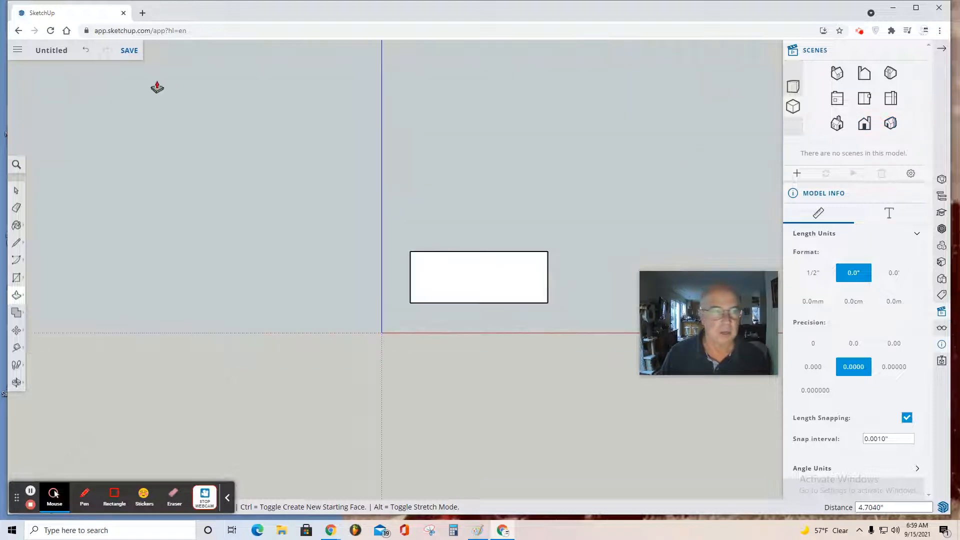
{"action": "left_click", "coordinate": [18, 52]}
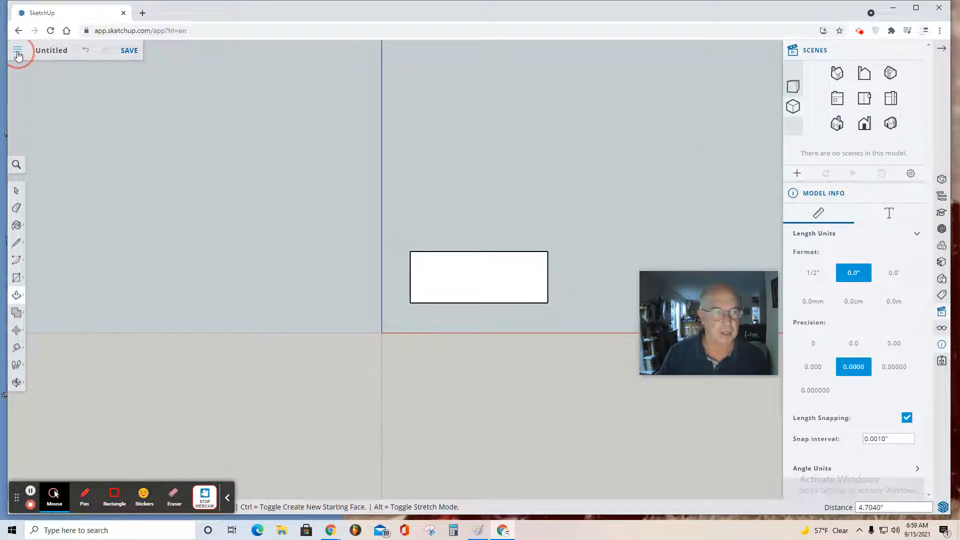
{"action": "mouse_move", "coordinate": [45, 162]}
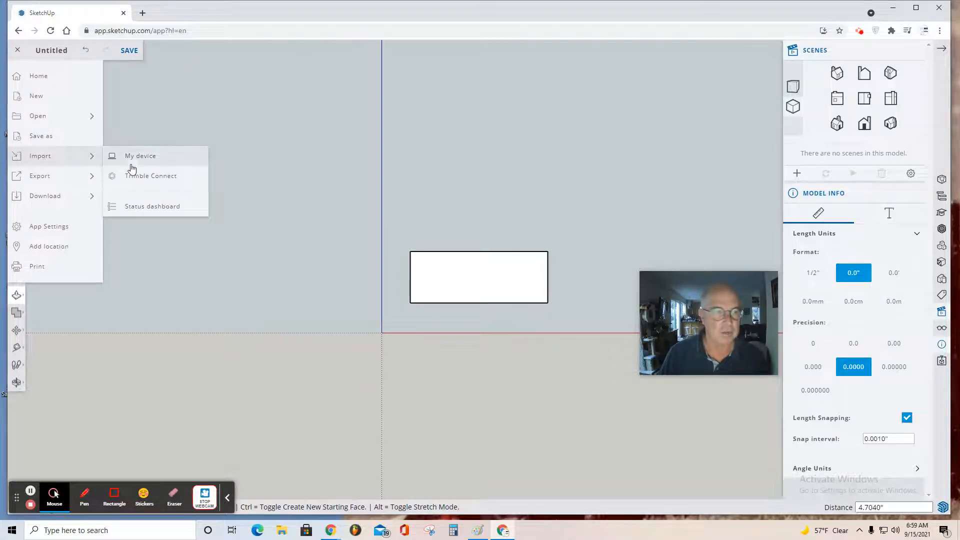
{"action": "left_click", "coordinate": [146, 156]}
{"action": "left_click", "coordinate": [479, 307]}
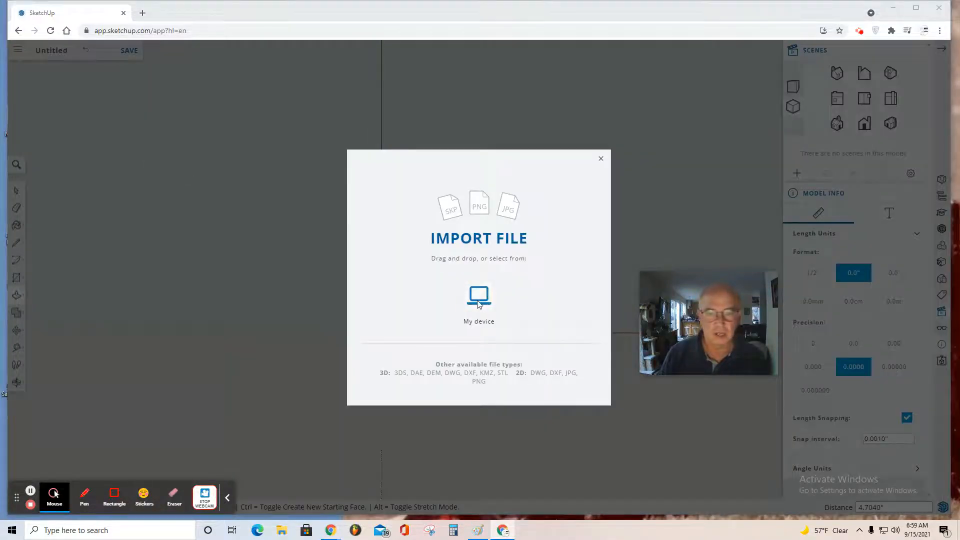
{"action": "left_click", "coordinate": [230, 206]}
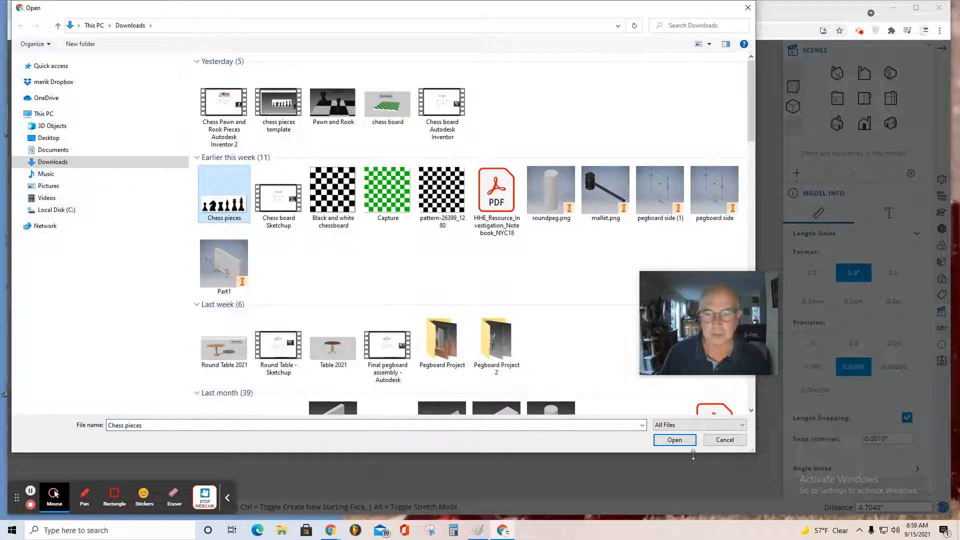
{"action": "left_click", "coordinate": [673, 440]}
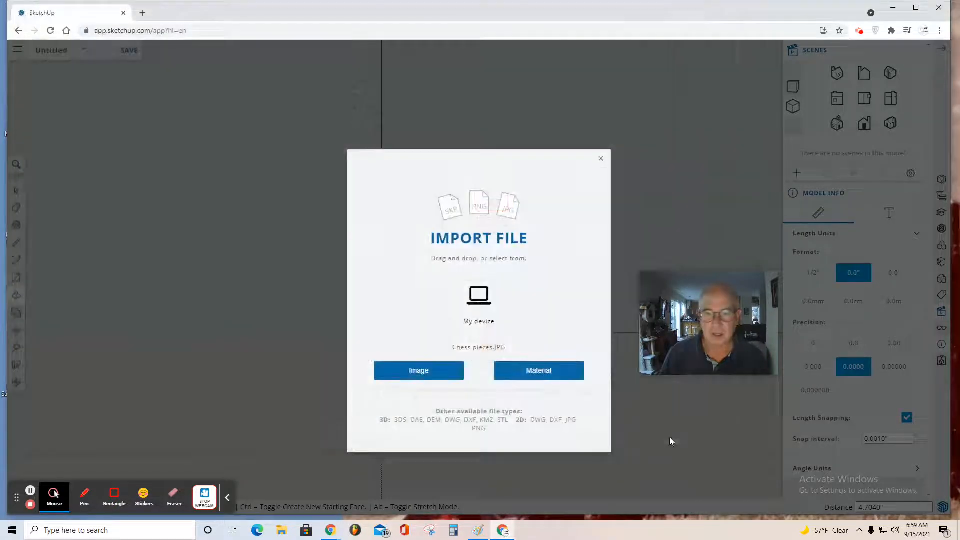
{"action": "left_click", "coordinate": [419, 370]}
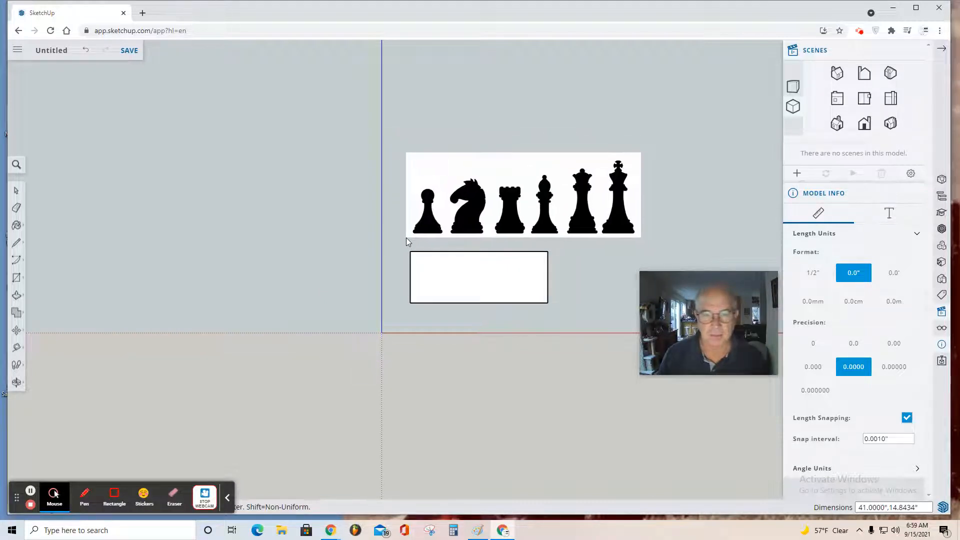
{"action": "left_click", "coordinate": [406, 238]}
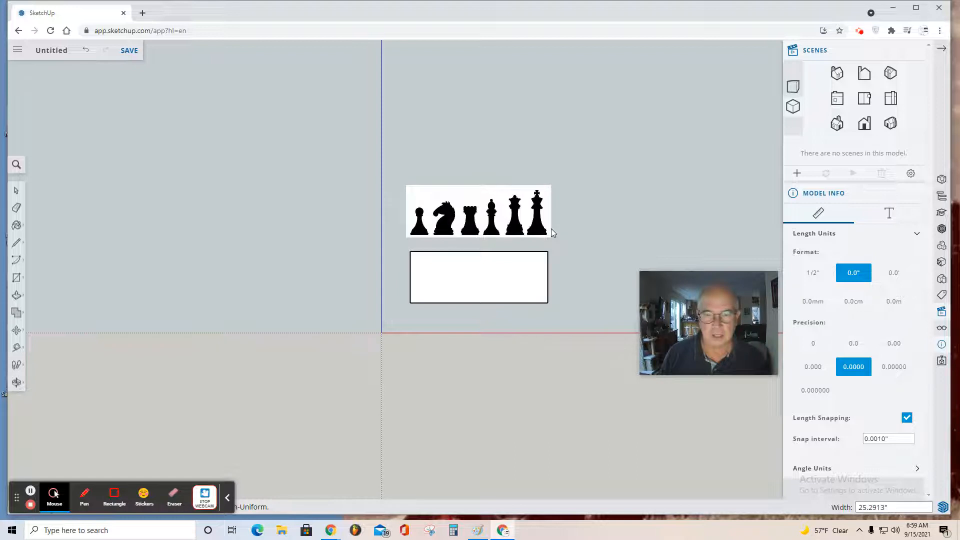
{"action": "left_click", "coordinate": [551, 229]}
Step: Move the chess pieces image about 3.4" forward of the block along the green axis, working in top view
{"action": "key", "text": "p"}
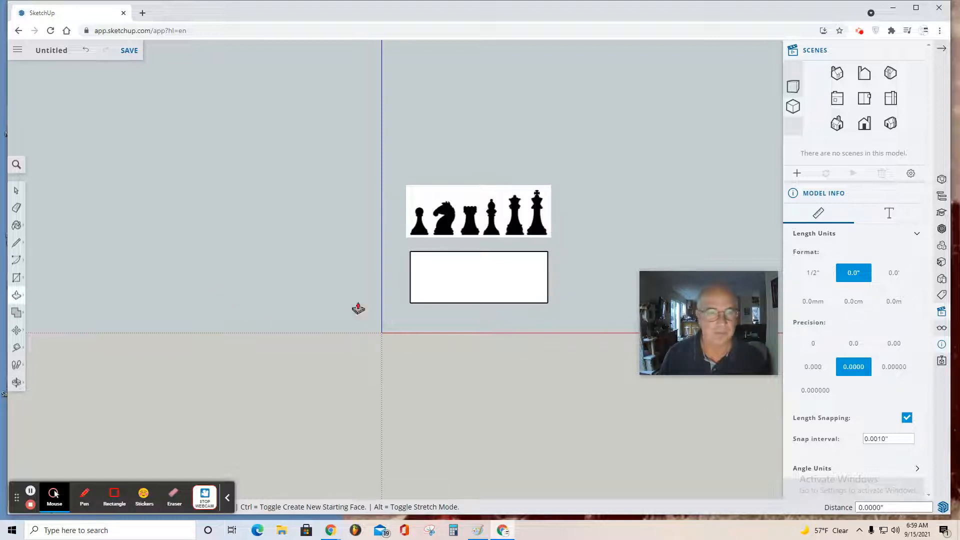
{"action": "left_click", "coordinate": [19, 190]}
{"action": "left_click", "coordinate": [448, 224]}
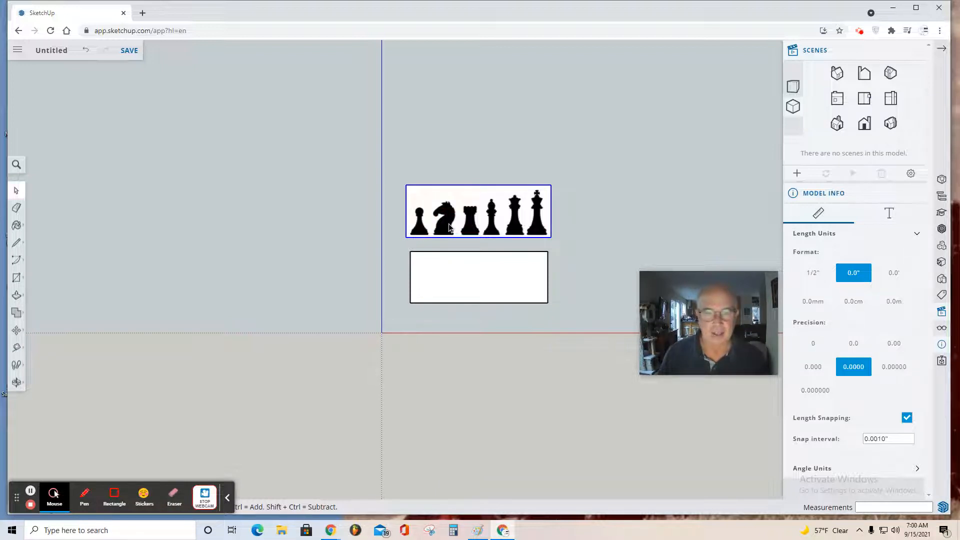
{"action": "left_click", "coordinate": [865, 100]}
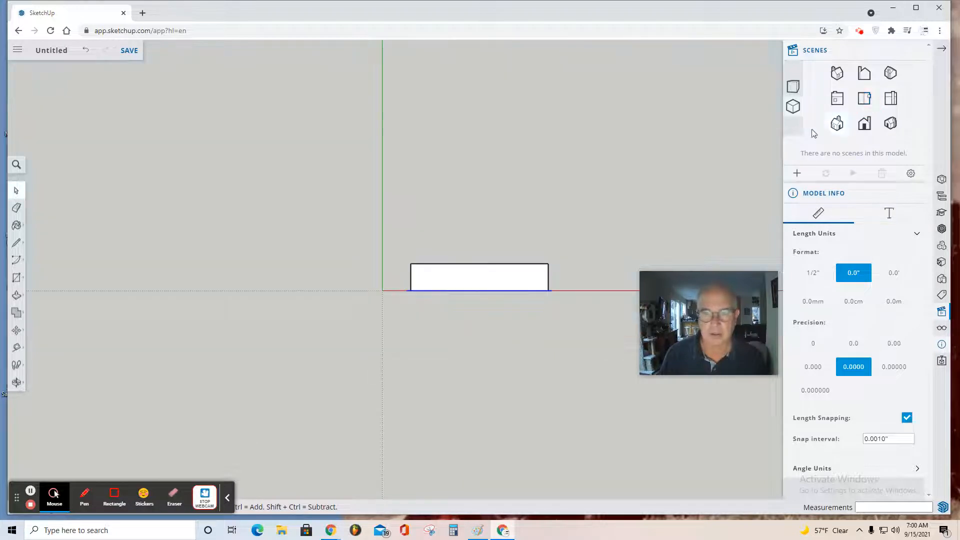
{"action": "left_click", "coordinate": [17, 329]}
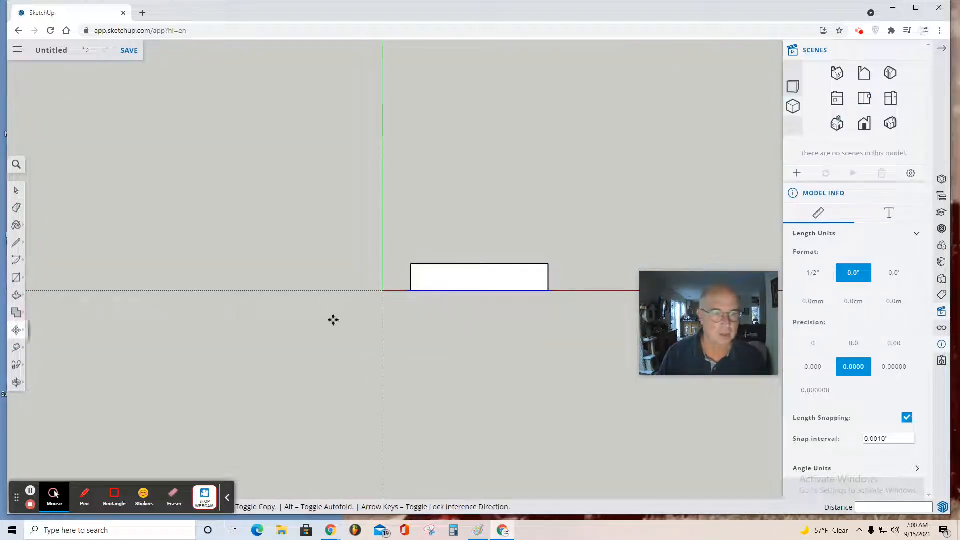
{"action": "left_click_drag", "start_coordinate": [424, 291], "coordinate": [424, 310]}
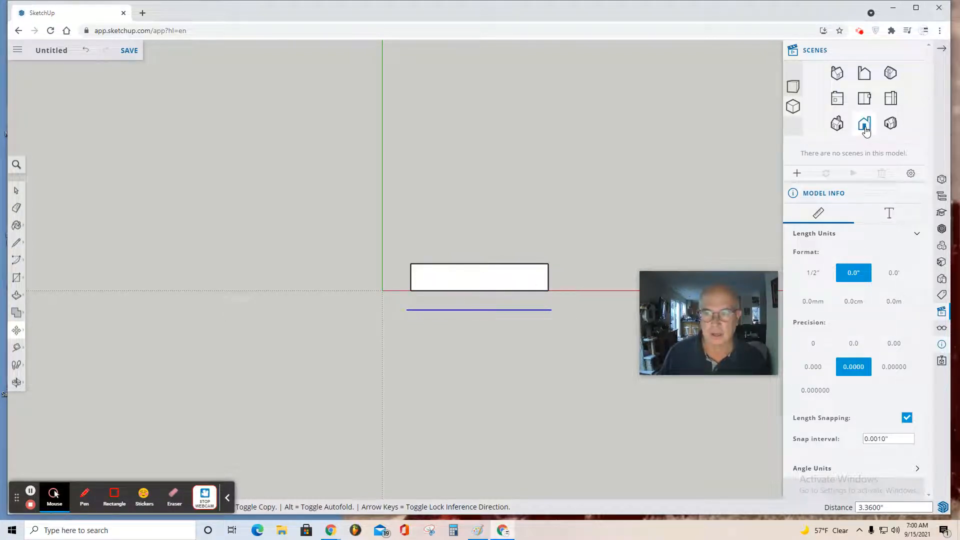
Step: In front view, move the image down about 11.4" along the blue axis so it covers the block's front face
{"action": "left_click", "coordinate": [865, 127]}
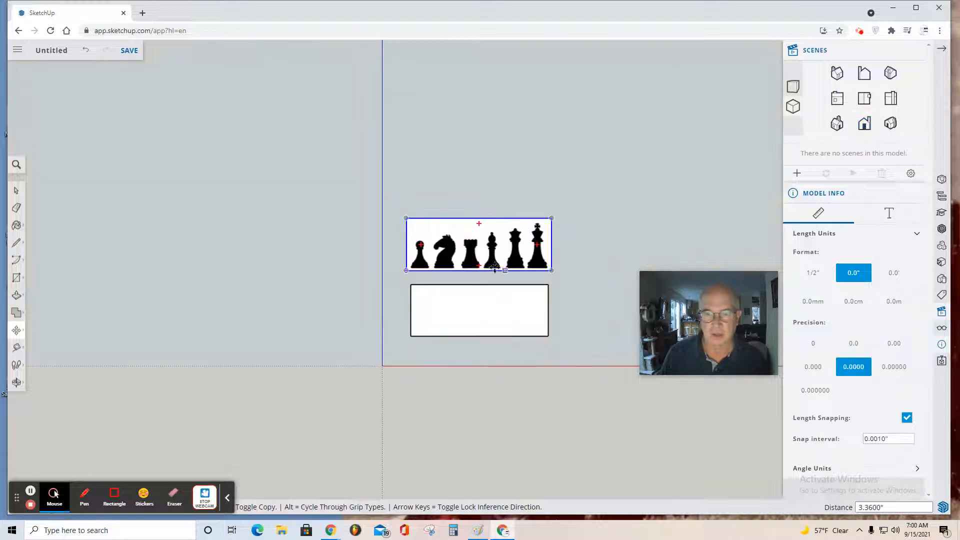
{"action": "left_click", "coordinate": [485, 250]}
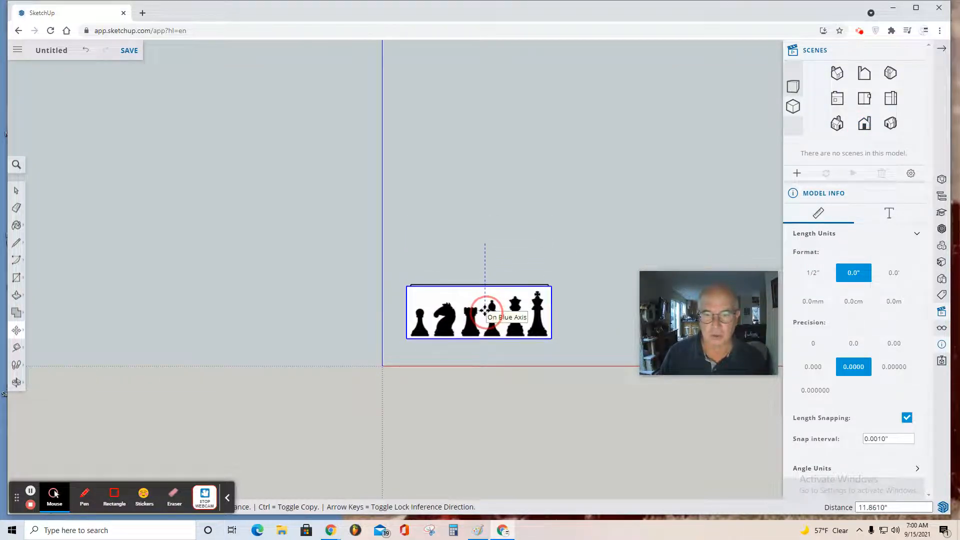
{"action": "left_click", "coordinate": [485, 308]}
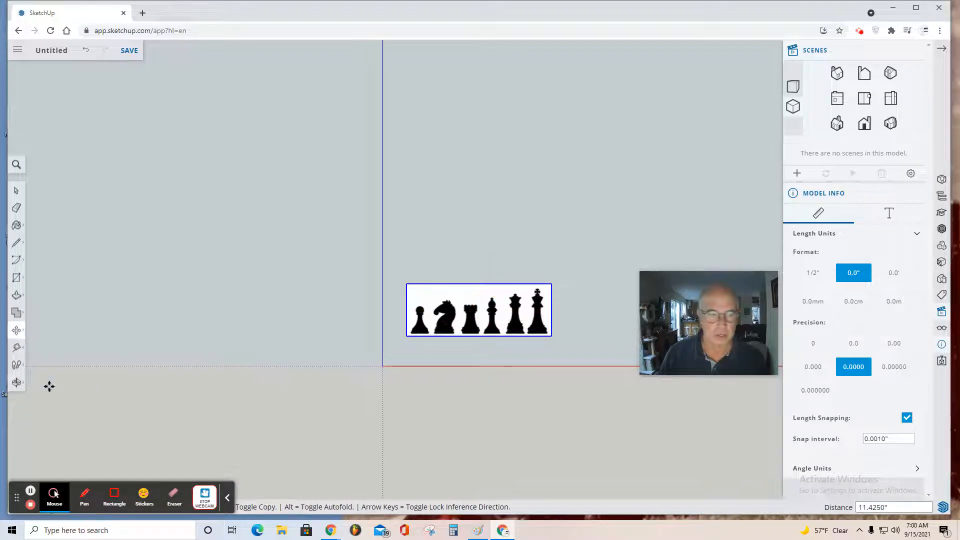
Step: Explode the chess pieces image in front of the block
{"action": "left_click", "coordinate": [17, 383]}
{"action": "left_click", "coordinate": [42, 342]}
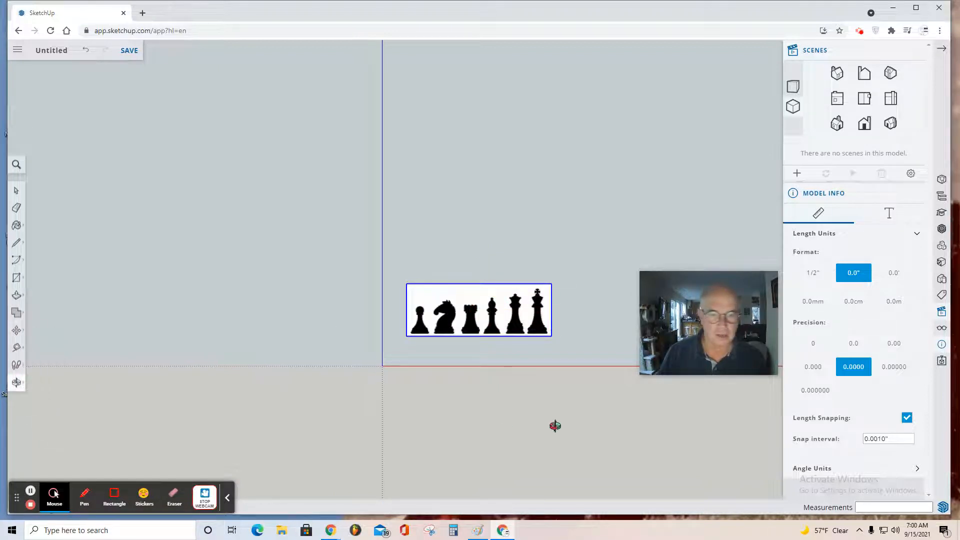
{"action": "left_click_drag", "start_coordinate": [552, 425], "coordinate": [424, 464]}
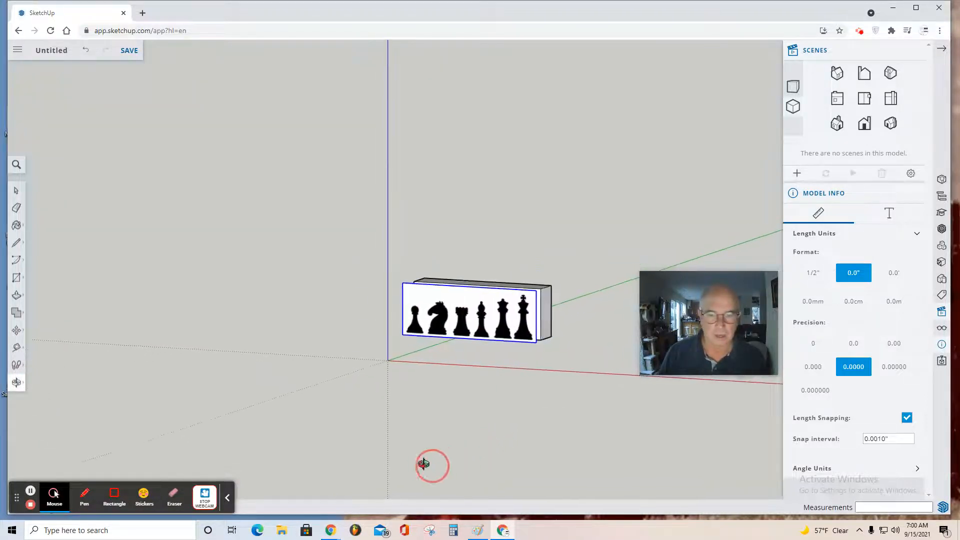
{"action": "left_click", "coordinate": [16, 190]}
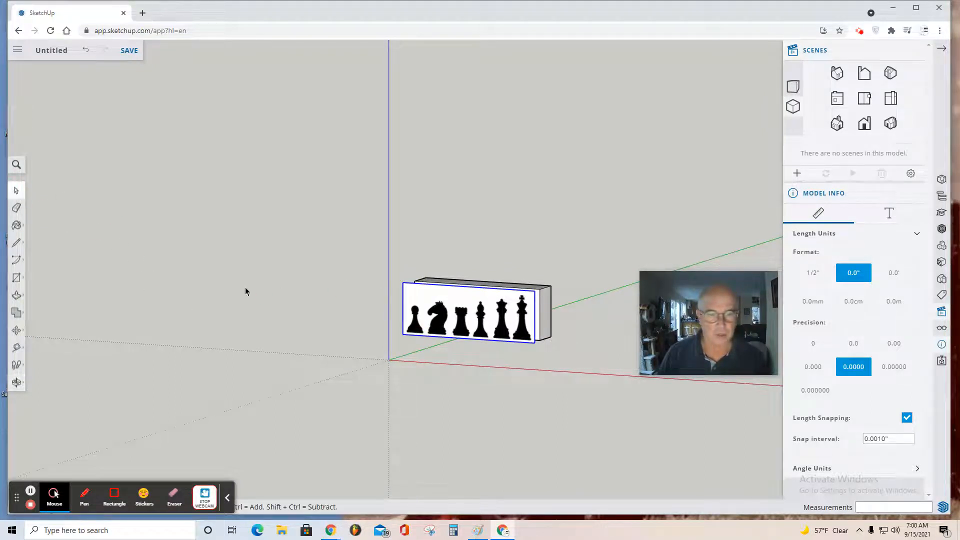
{"action": "right_click", "coordinate": [457, 311]}
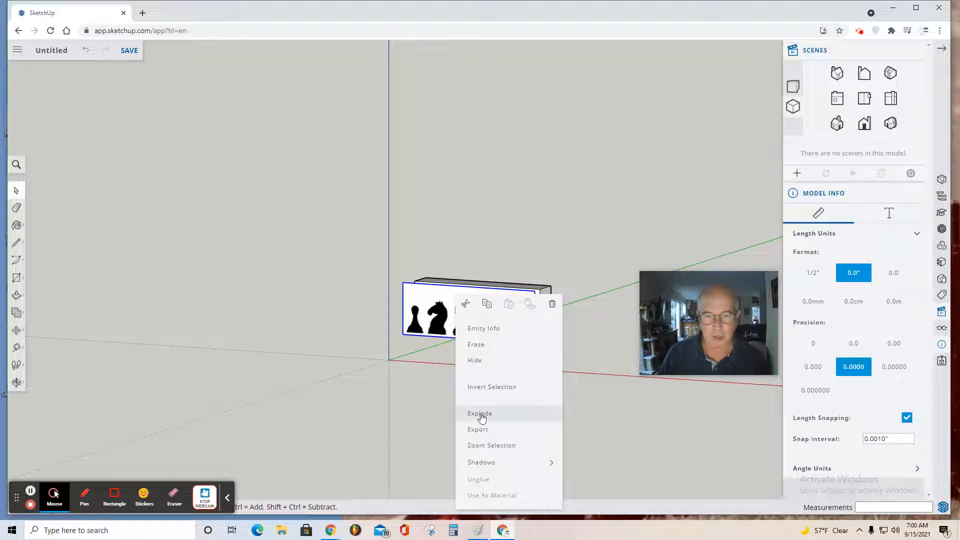
{"action": "left_click", "coordinate": [480, 414]}
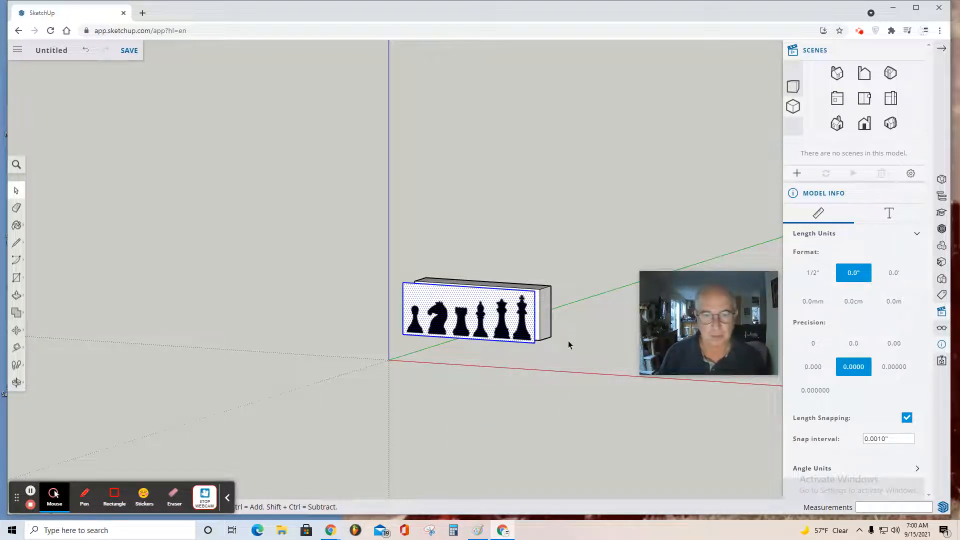
Step: Sample the exploded image's material, paint it onto the block's front face, and remove the separate image
{"action": "scroll", "coordinate": [568, 342], "scroll_direction": "up", "scroll_amount": 2}
{"action": "scroll", "coordinate": [551, 344], "scroll_direction": "up", "scroll_amount": 1}
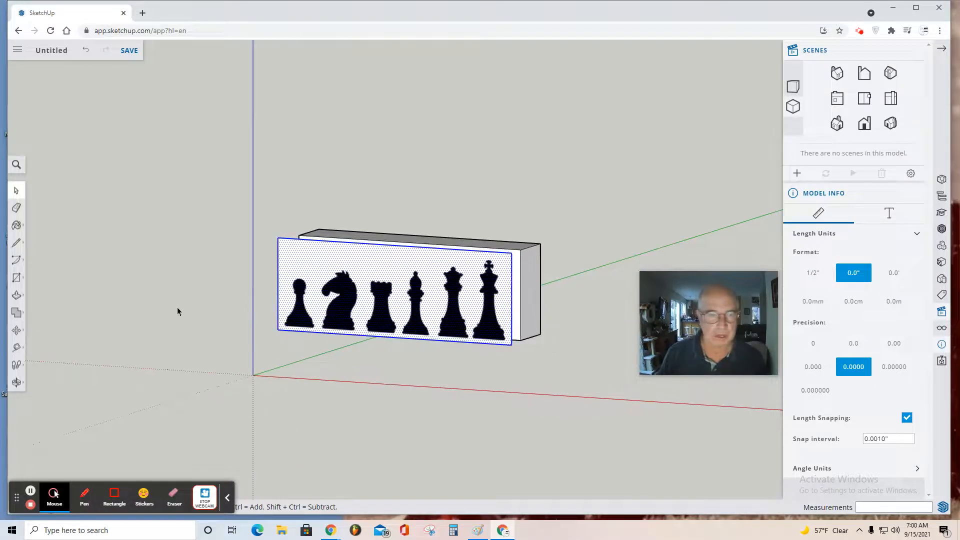
{"action": "left_click", "coordinate": [16, 227]}
{"action": "left_click", "coordinate": [39, 234]}
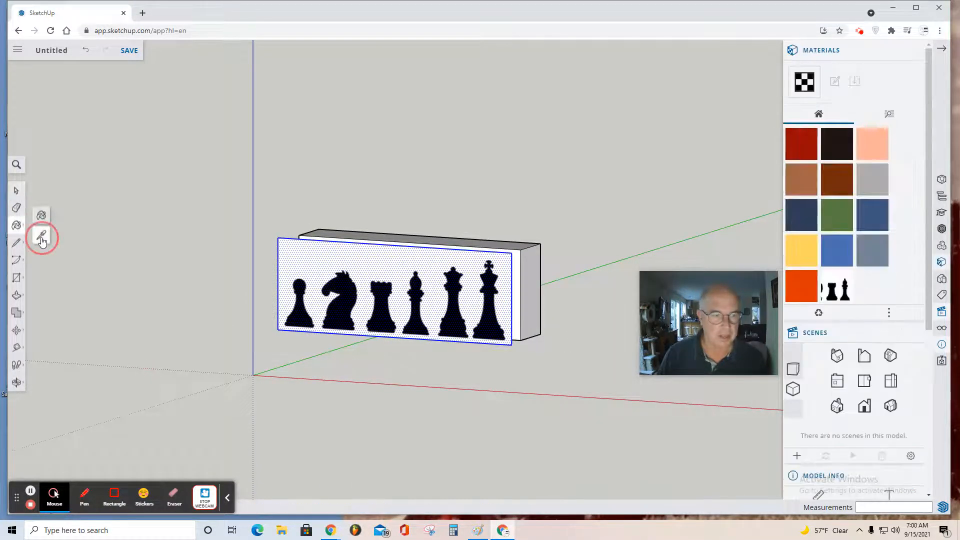
{"action": "left_click", "coordinate": [397, 270]}
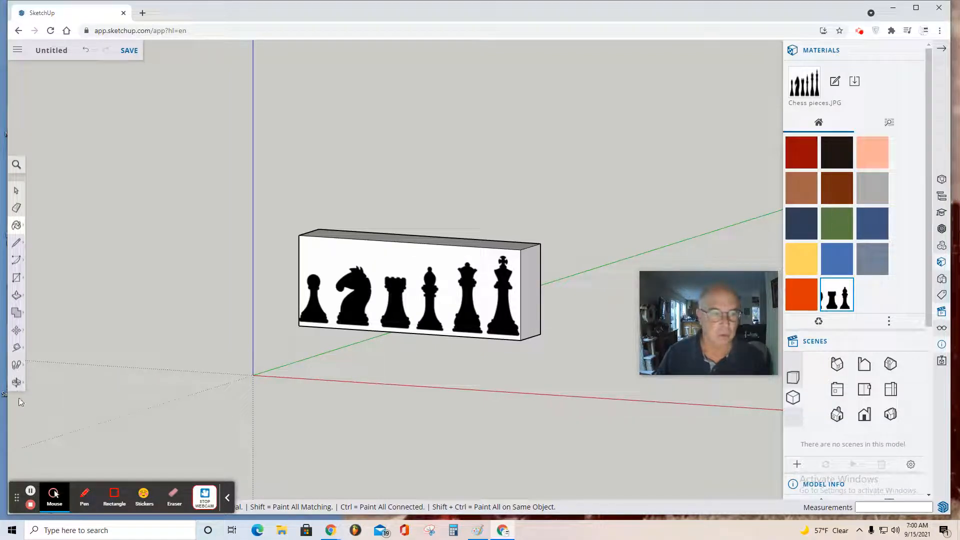
Step: Draw the pawn's vertical centre line from its top to its base, and a base line from there to the right edge
{"action": "left_click", "coordinate": [865, 420]}
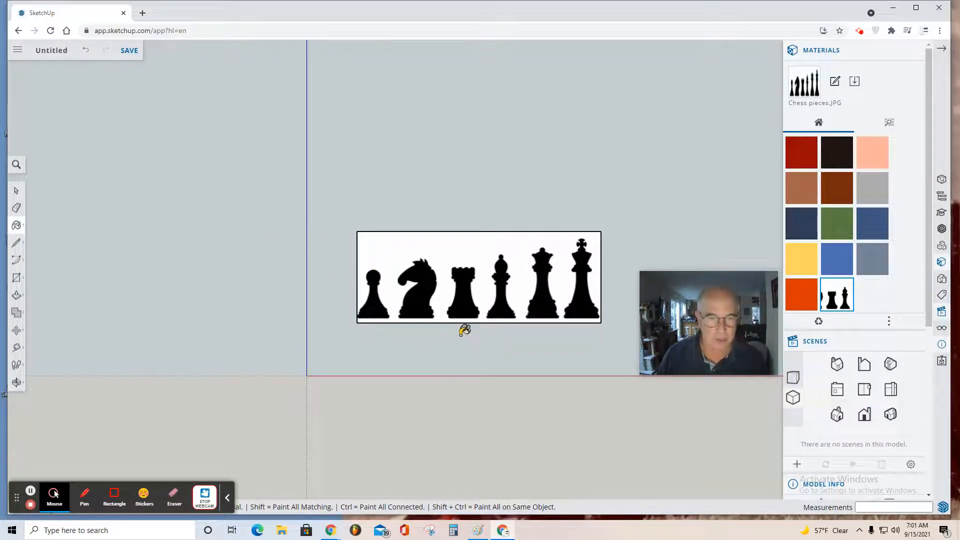
{"action": "scroll", "coordinate": [463, 325], "scroll_direction": "up", "scroll_amount": 2}
{"action": "scroll", "coordinate": [329, 309], "scroll_direction": "up", "scroll_amount": 1}
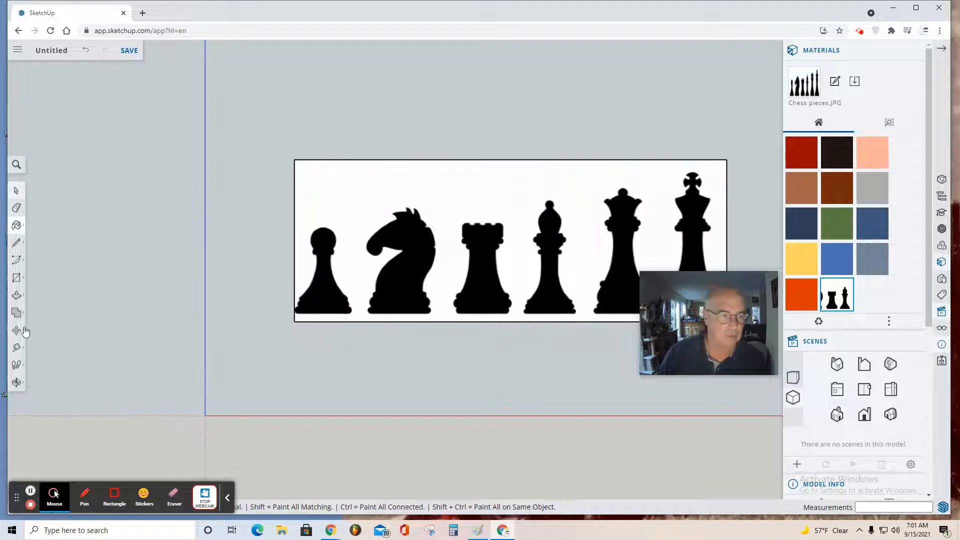
{"action": "left_click", "coordinate": [17, 244]}
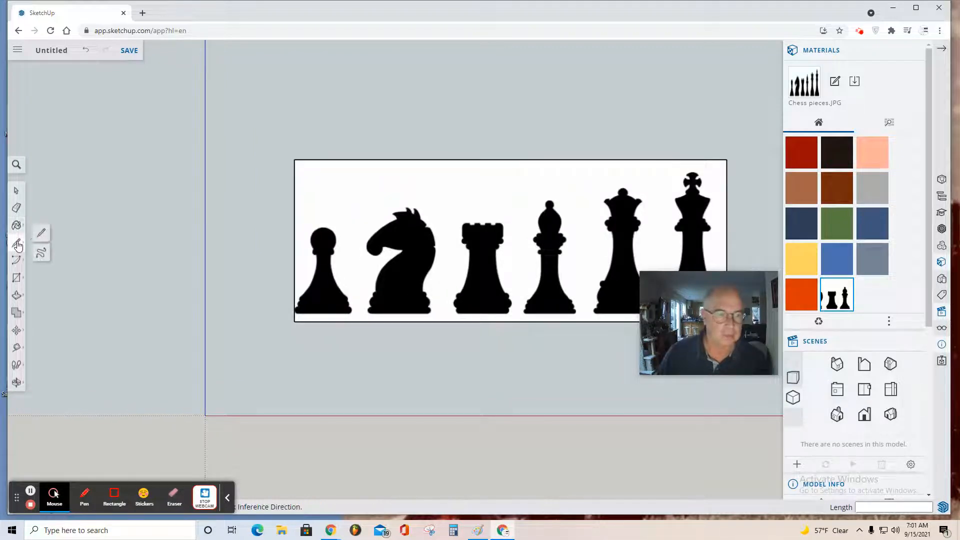
{"action": "scroll", "coordinate": [320, 233], "scroll_direction": "up", "scroll_amount": 2}
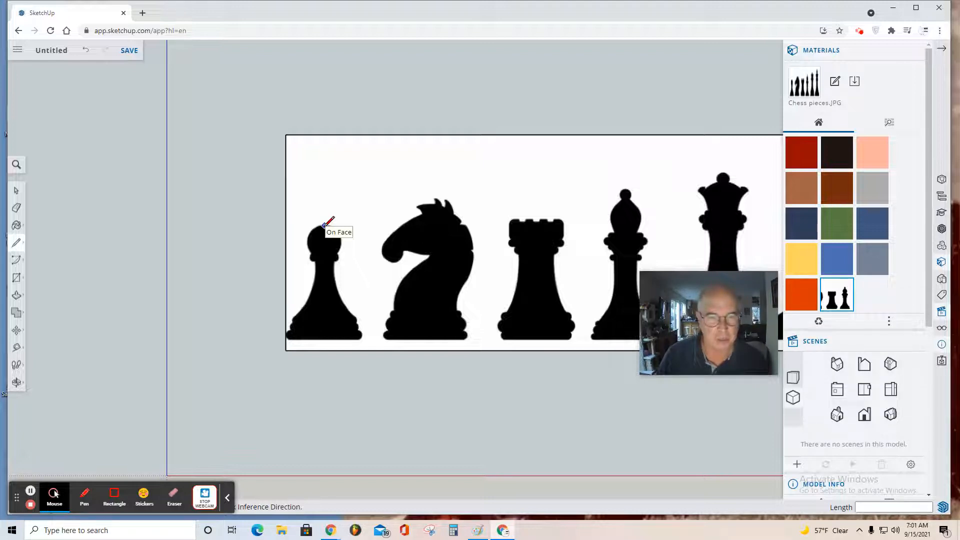
{"action": "left_click", "coordinate": [324, 225]}
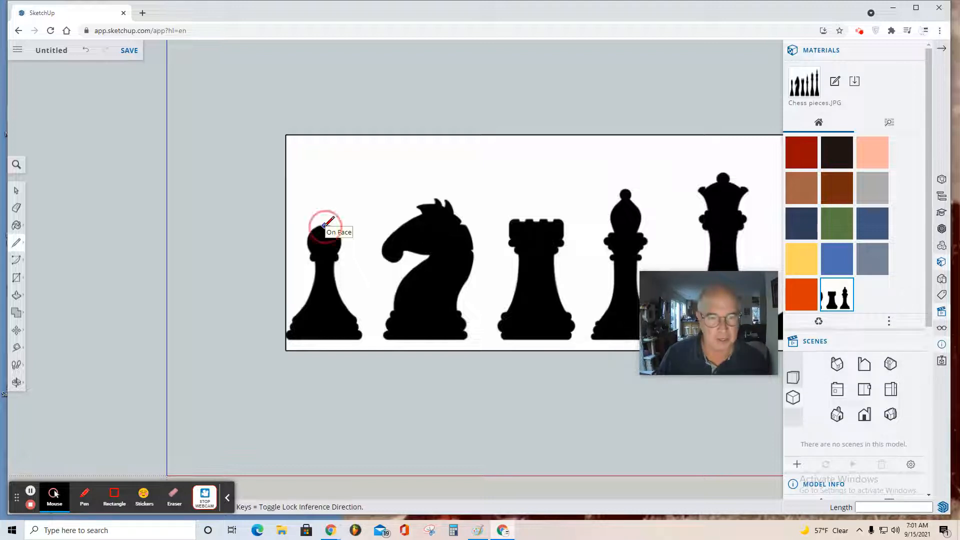
{"action": "left_click", "coordinate": [325, 339]}
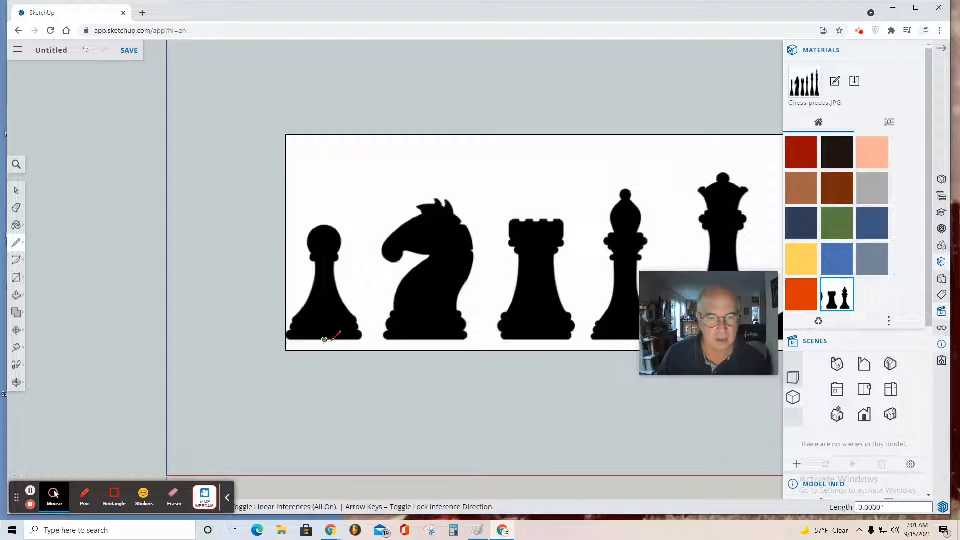
{"action": "left_click", "coordinate": [360, 339]}
{"action": "scroll", "coordinate": [361, 337], "scroll_direction": "up", "scroll_amount": 2}
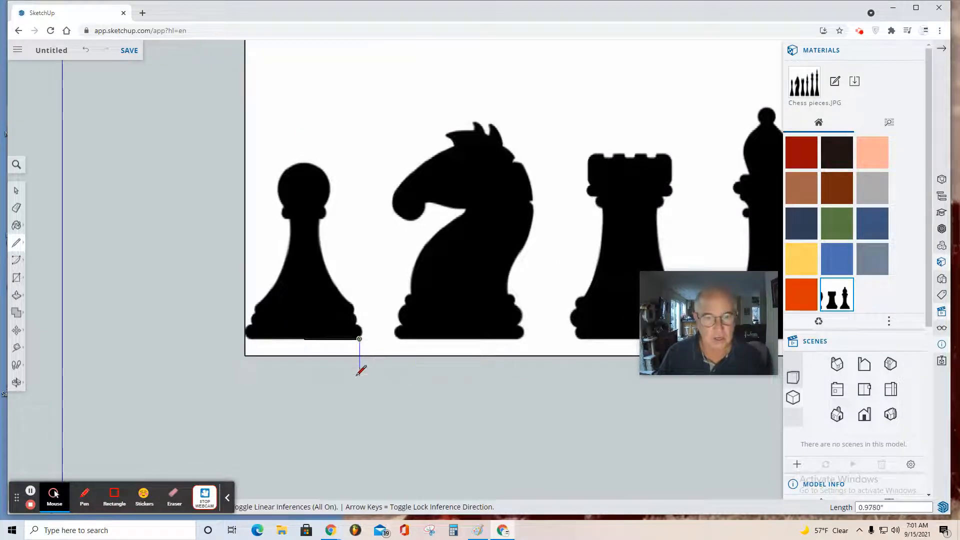
Step: Trace the lowest rounded ring of the pawn's base with a 2-point arc ending at the base line, bulging about 0.136 inch
{"action": "left_click", "coordinate": [23, 265]}
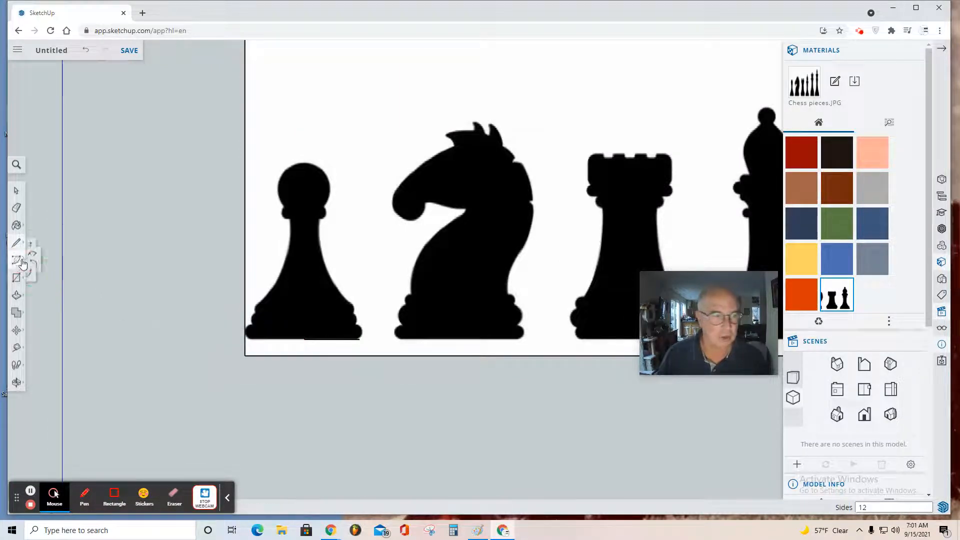
{"action": "left_click", "coordinate": [50, 253]}
{"action": "scroll", "coordinate": [362, 336], "scroll_direction": "up", "scroll_amount": 5}
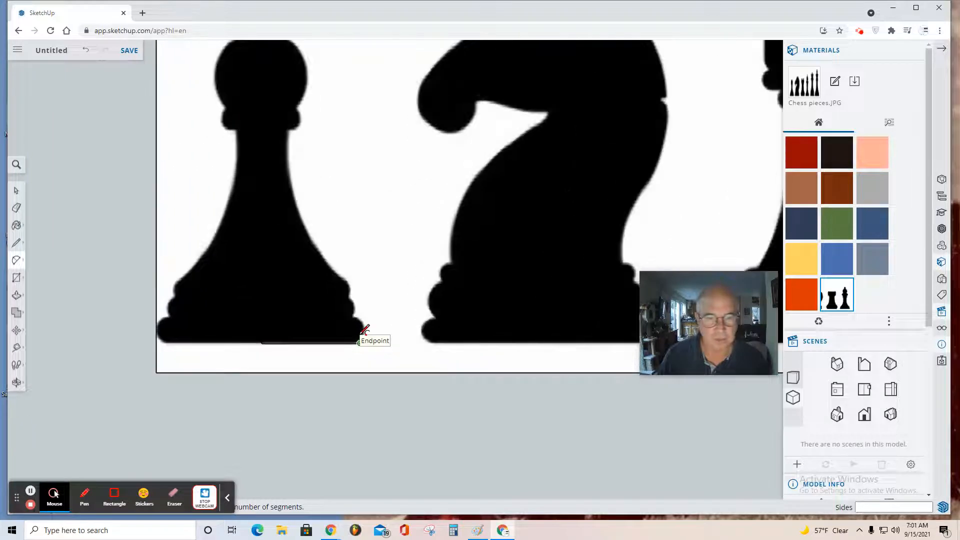
{"action": "scroll", "coordinate": [356, 310], "scroll_direction": "up", "scroll_amount": 2}
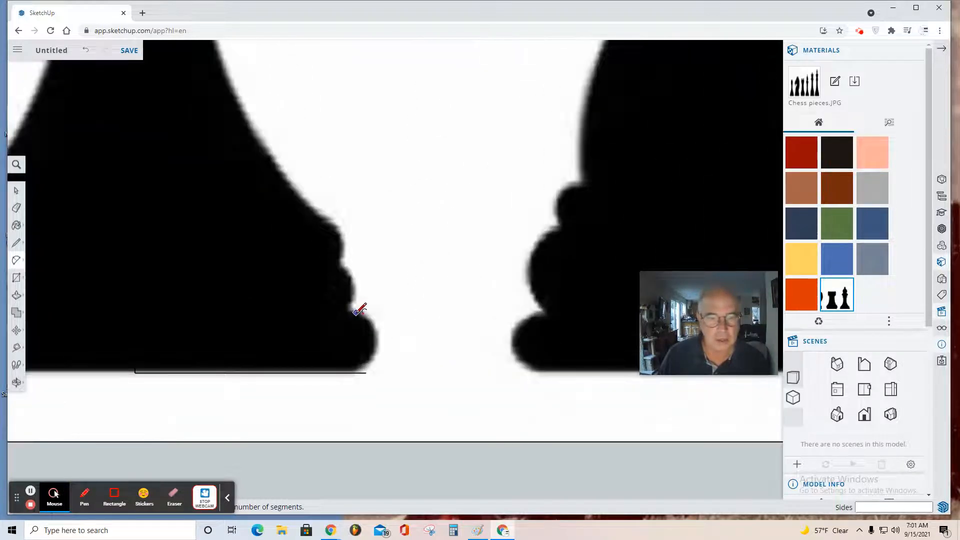
{"action": "left_click", "coordinate": [356, 312]}
{"action": "left_click", "coordinate": [366, 372]}
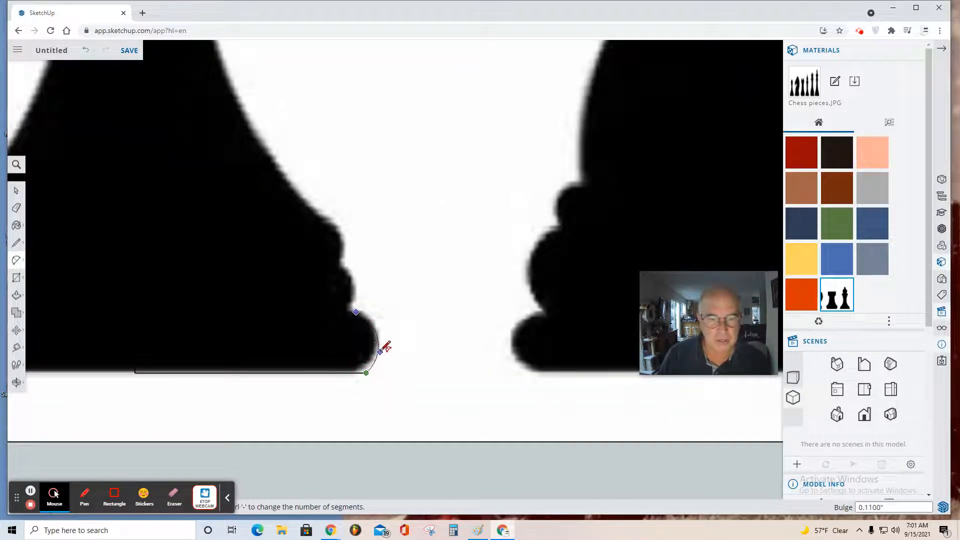
{"action": "left_click", "coordinate": [387, 341]}
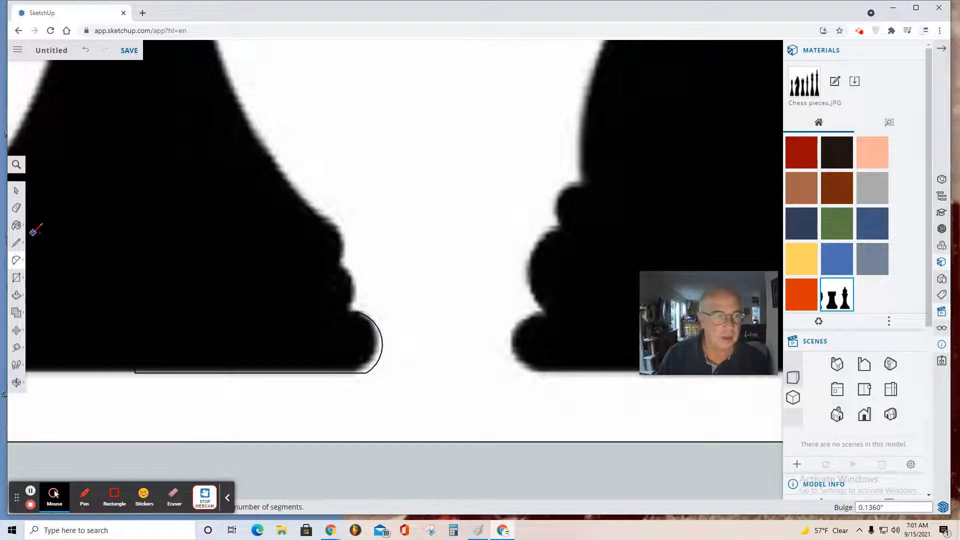
Step: From the lowest arc's upper end, draw a short line inward and another about 0.075 inch up to the pawn's middle ring
{"action": "left_click", "coordinate": [16, 243]}
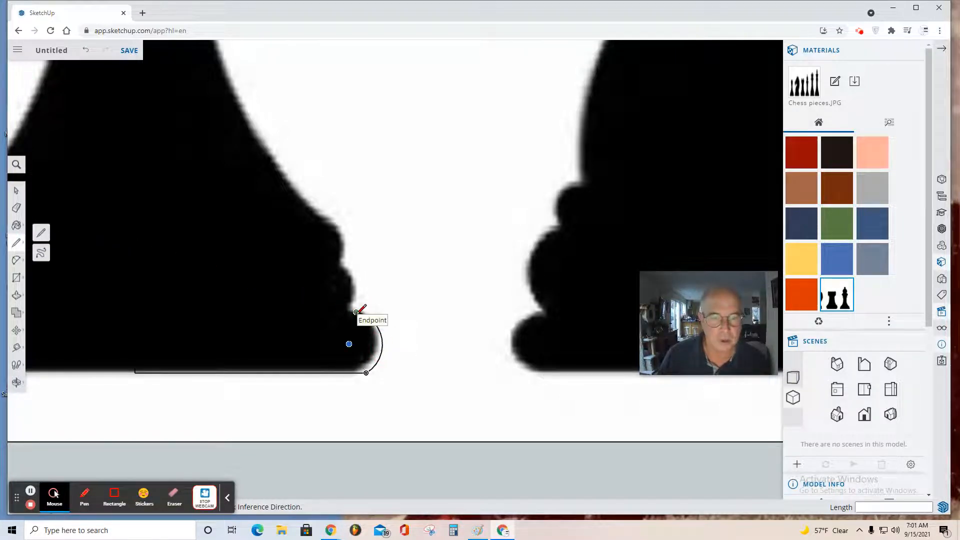
{"action": "left_click", "coordinate": [356, 312]}
{"action": "left_click", "coordinate": [342, 312]}
{"action": "left_click", "coordinate": [343, 300]}
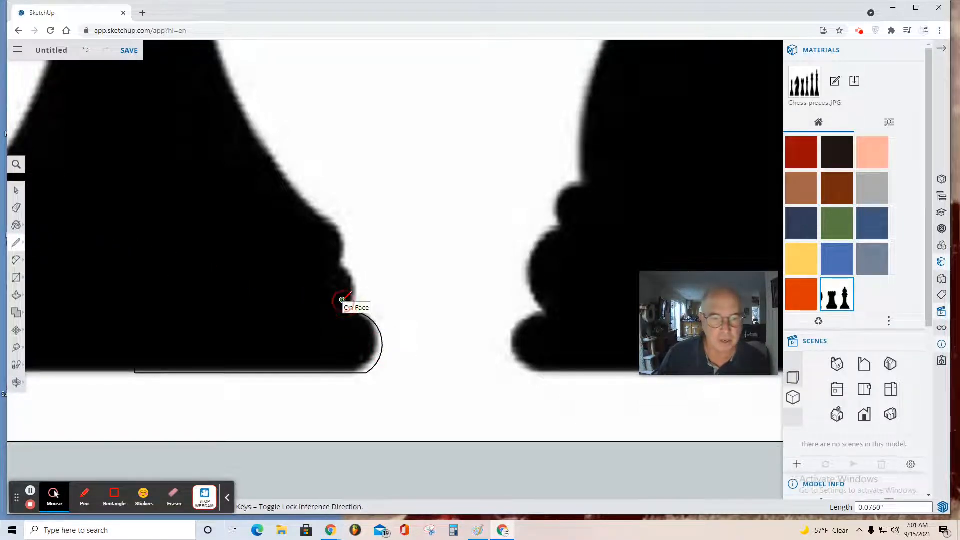
Step: Trace the base's middle ring with a 2-point arc ending at the short vertical line, bulging about 0.089 inch outward
{"action": "left_click", "coordinate": [16, 260]}
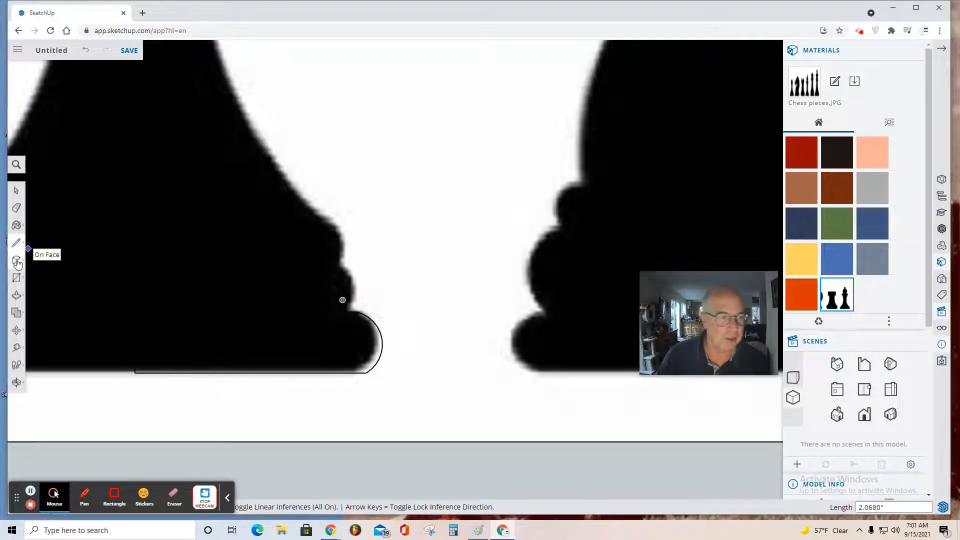
{"action": "left_click", "coordinate": [341, 265]}
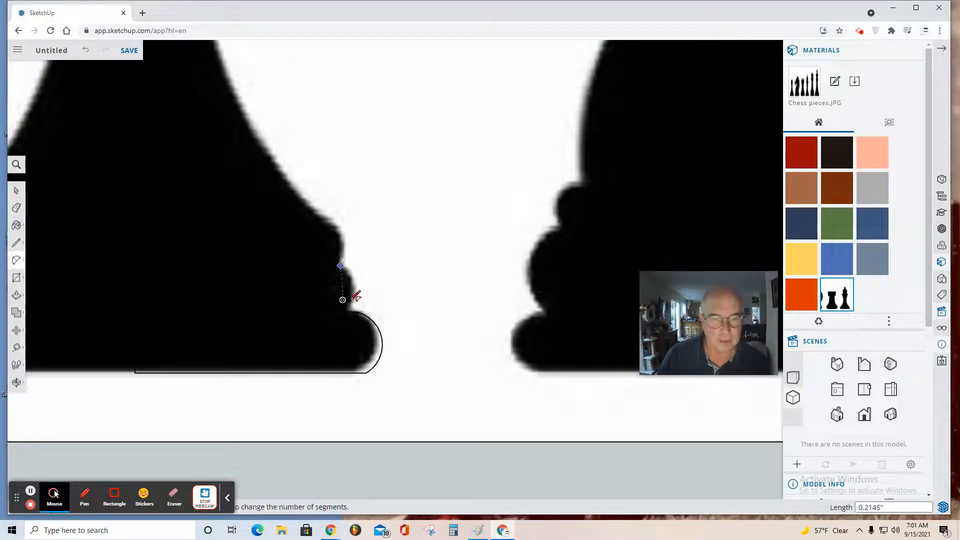
{"action": "scroll", "coordinate": [353, 300], "scroll_direction": "up", "scroll_amount": 3}
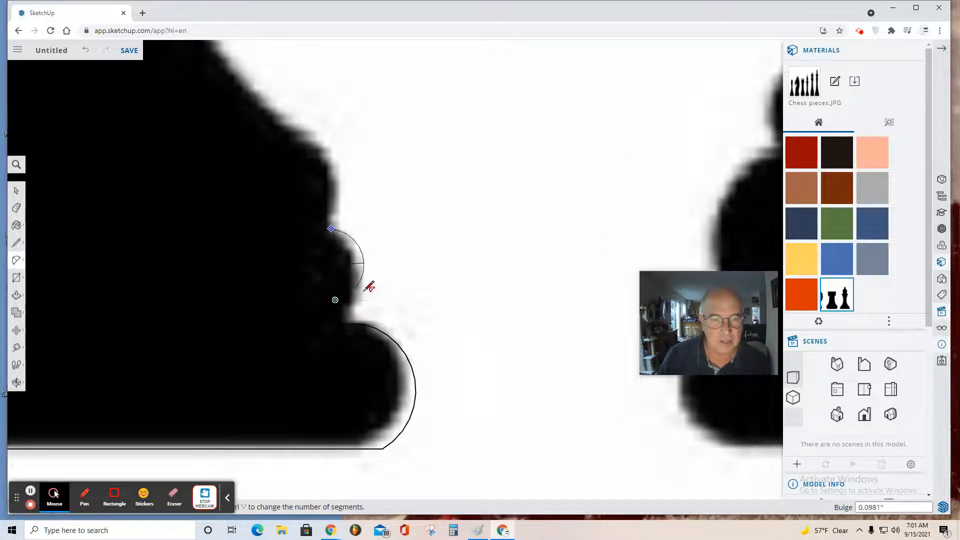
{"action": "left_click", "coordinate": [365, 289]}
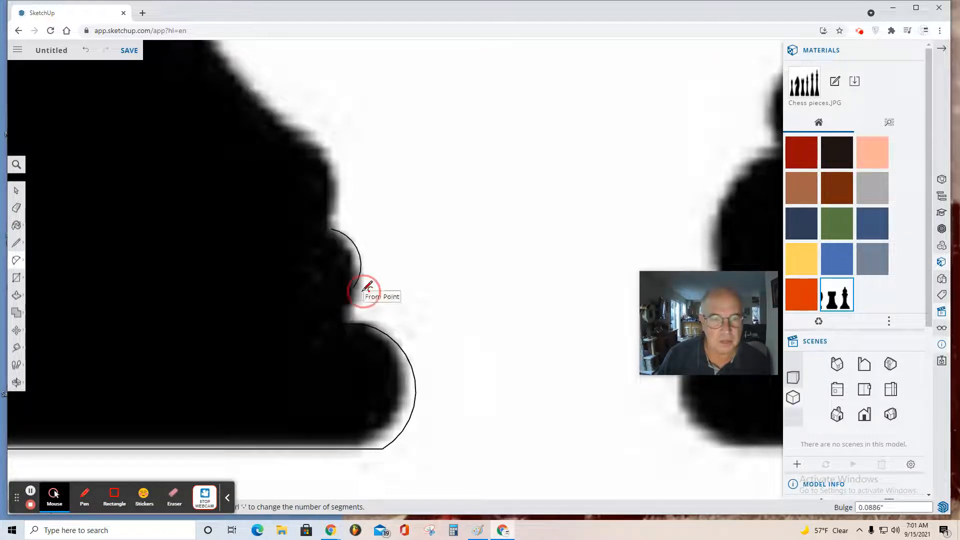
Step: Trace the base's upper ring with a 2-point arc bulging outward, from the foot of the body curve to just above the middle ring
{"action": "left_click", "coordinate": [17, 260]}
{"action": "left_click", "coordinate": [303, 142]}
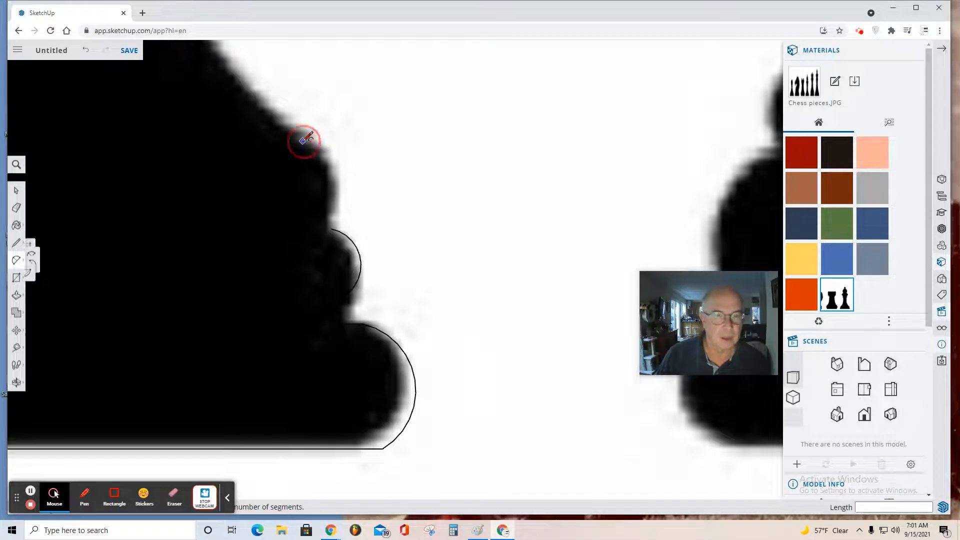
{"action": "left_click", "coordinate": [328, 216]}
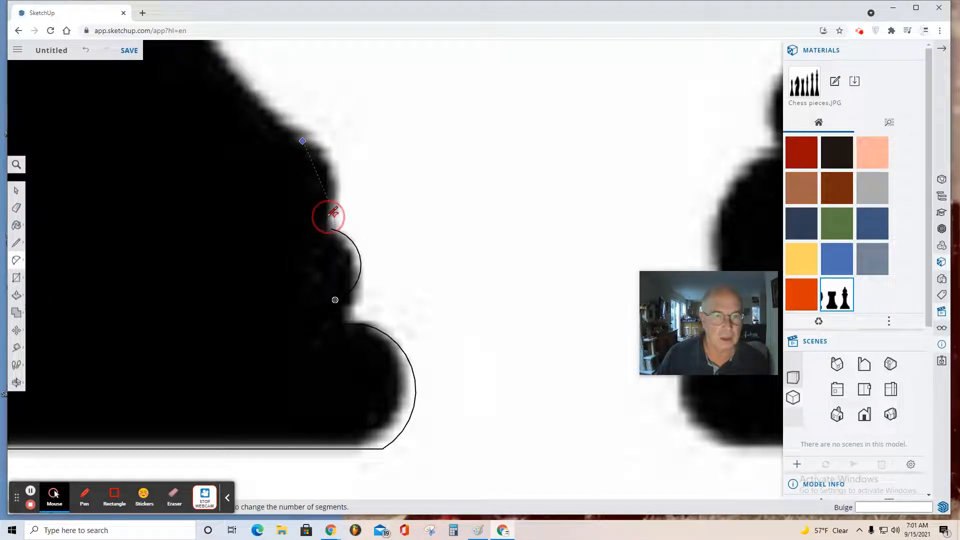
{"action": "left_click", "coordinate": [360, 193]}
Step: Connect the middle and upper ring arcs with a vertical line about 0.045 inch long and a horizontal line about 0.013 inch long
{"action": "left_click", "coordinate": [22, 244]}
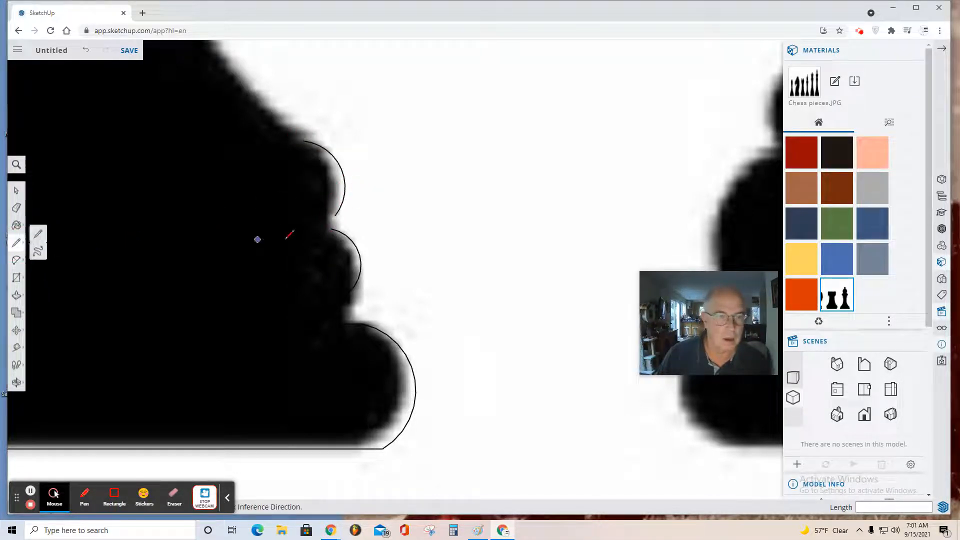
{"action": "left_click", "coordinate": [331, 228]}
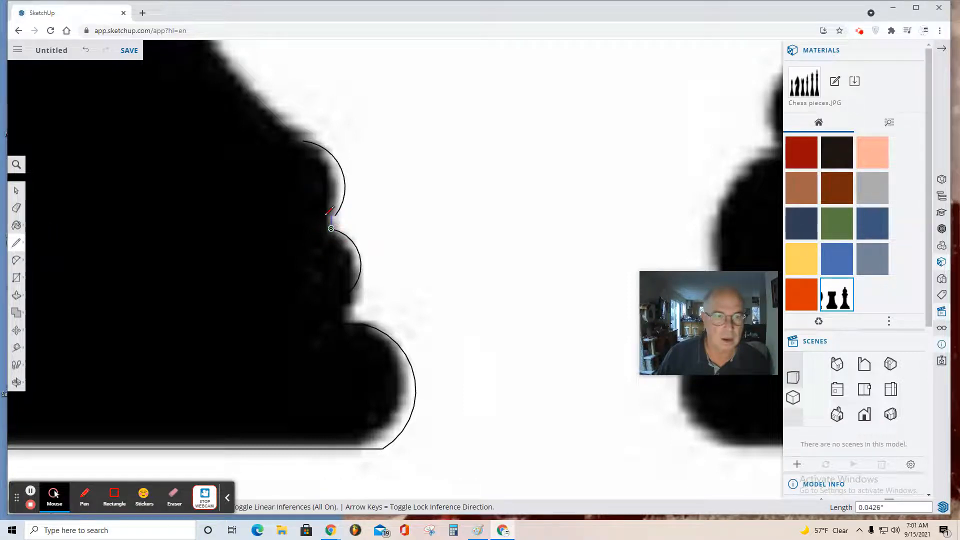
{"action": "scroll", "coordinate": [328, 213], "scroll_direction": "up", "scroll_amount": 2}
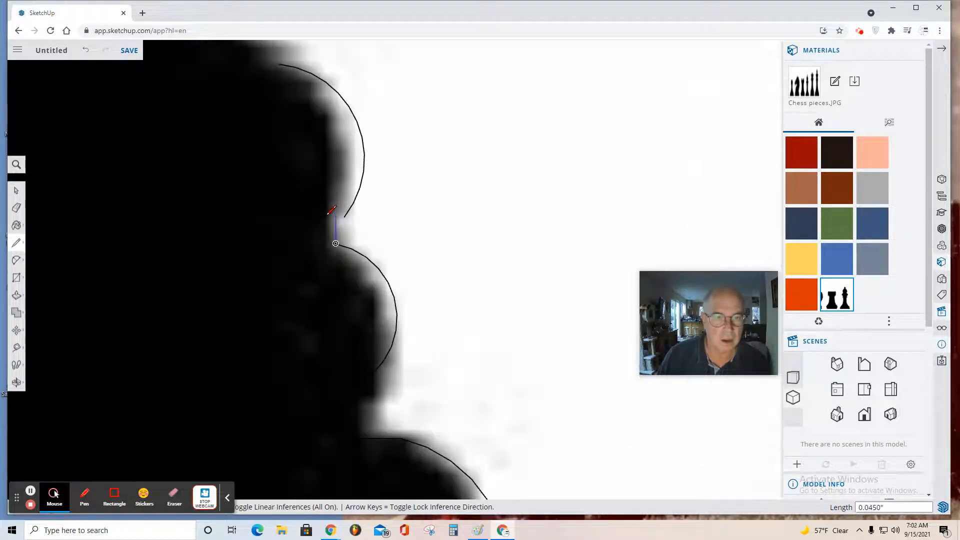
{"action": "left_click", "coordinate": [328, 216]}
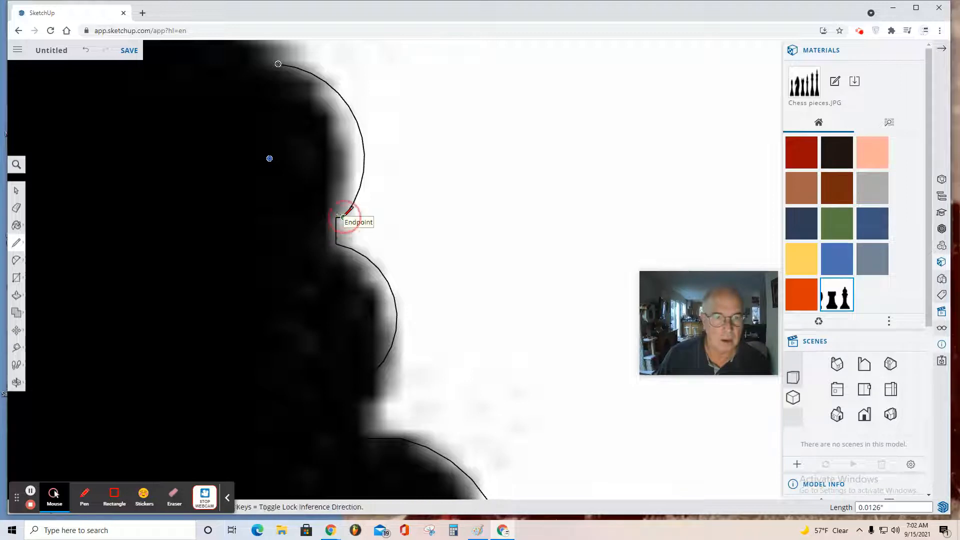
{"action": "left_click", "coordinate": [344, 217]}
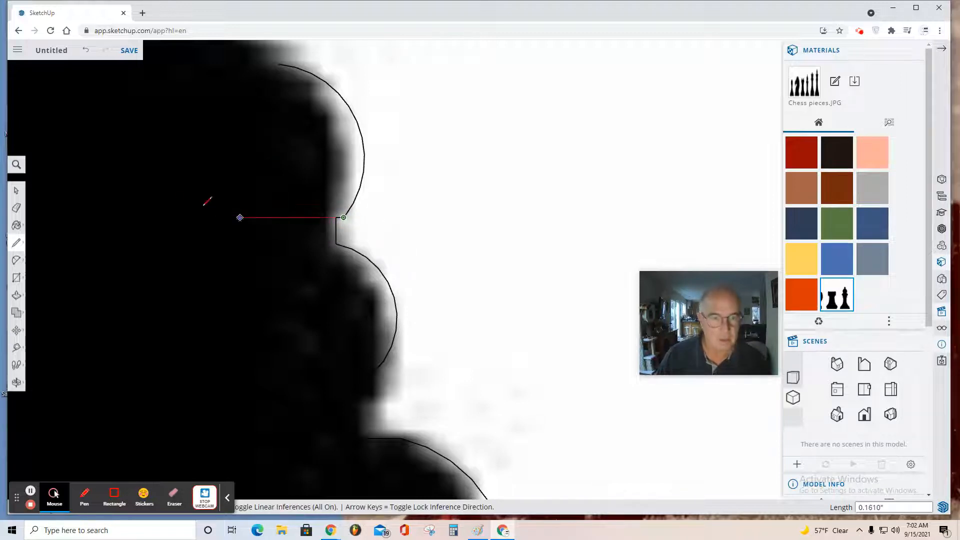
Step: Trace the pawn's concave body with a 2-point arc from under the collar down to the upper end of the upper ring arc
{"action": "left_click", "coordinate": [17, 260]}
{"action": "scroll", "coordinate": [186, 248], "scroll_direction": "down", "scroll_amount": 4}
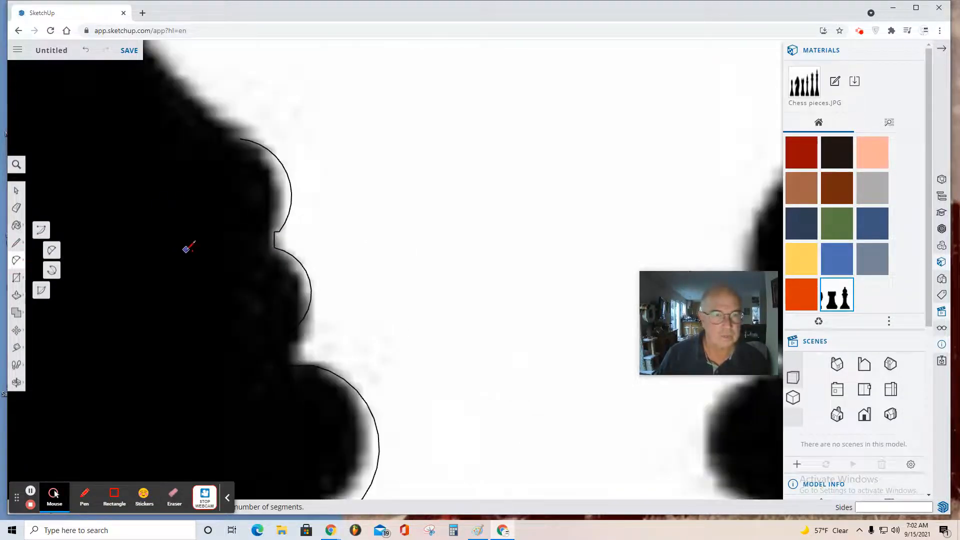
{"action": "scroll", "coordinate": [191, 249], "scroll_direction": "down", "scroll_amount": 4}
{"action": "scroll", "coordinate": [135, 133], "scroll_direction": "up", "scroll_amount": 3}
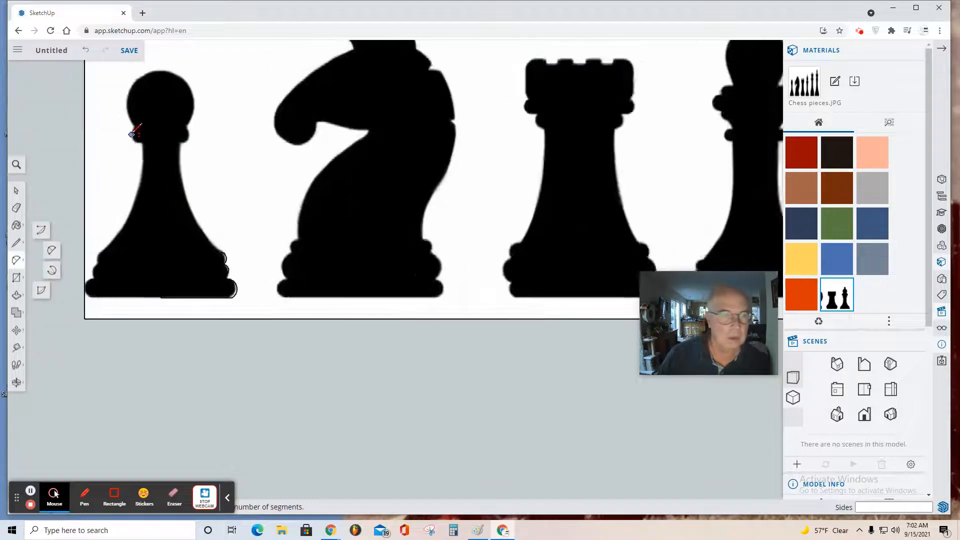
{"action": "left_click", "coordinate": [205, 146]}
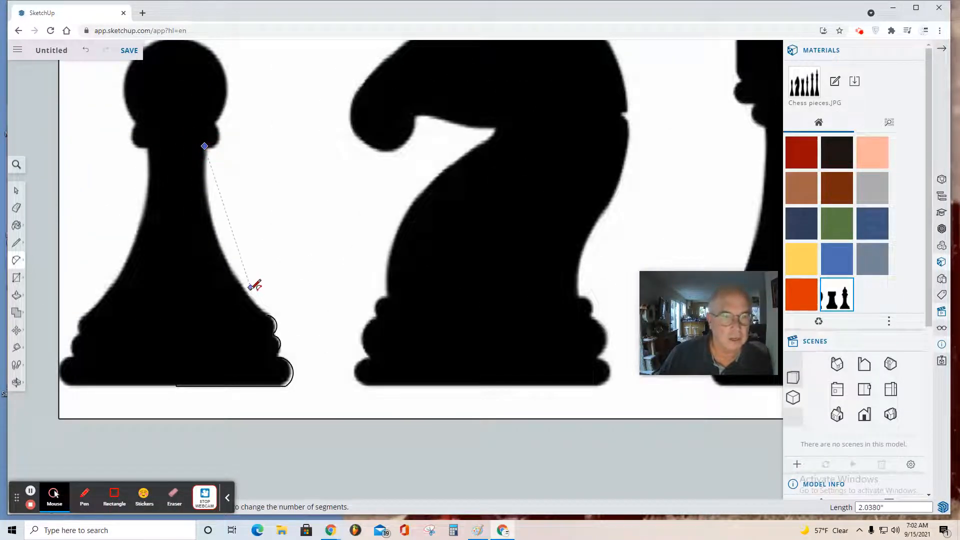
{"action": "left_click", "coordinate": [267, 314]}
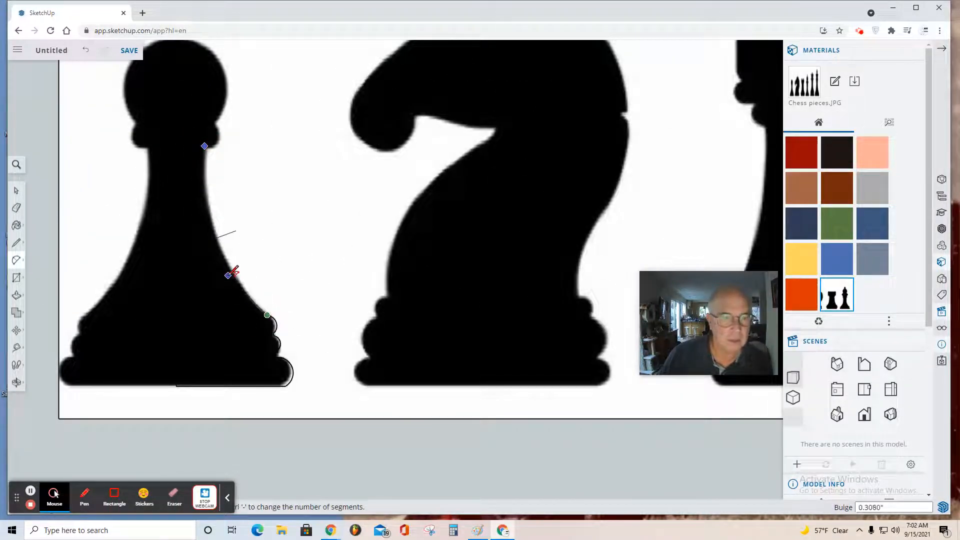
Step: Trace the pawn's collar with a 2-point arc from below the head to the body curve's upper end, bulging about 0.145 inch
{"action": "scroll", "coordinate": [204, 145], "scroll_direction": "up", "scroll_amount": 5}
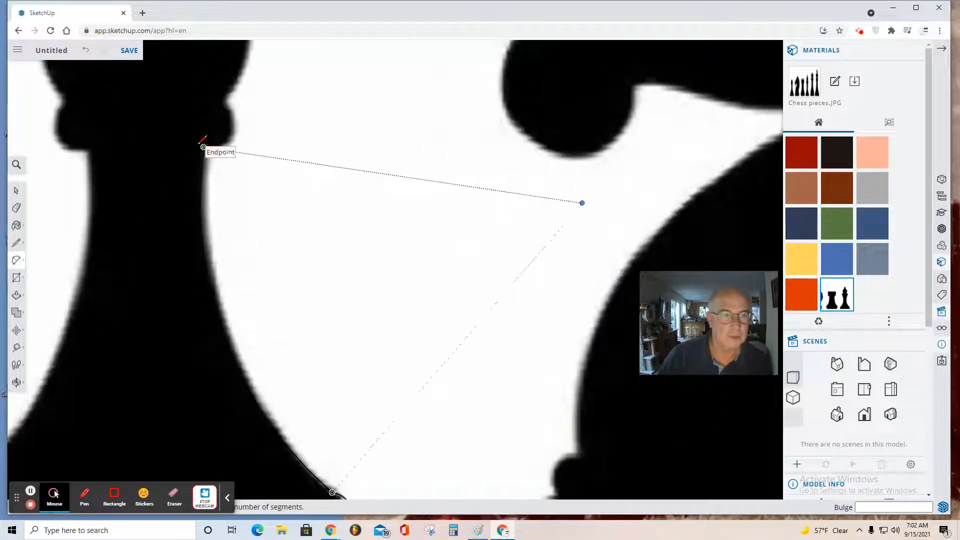
{"action": "left_click", "coordinate": [15, 259]}
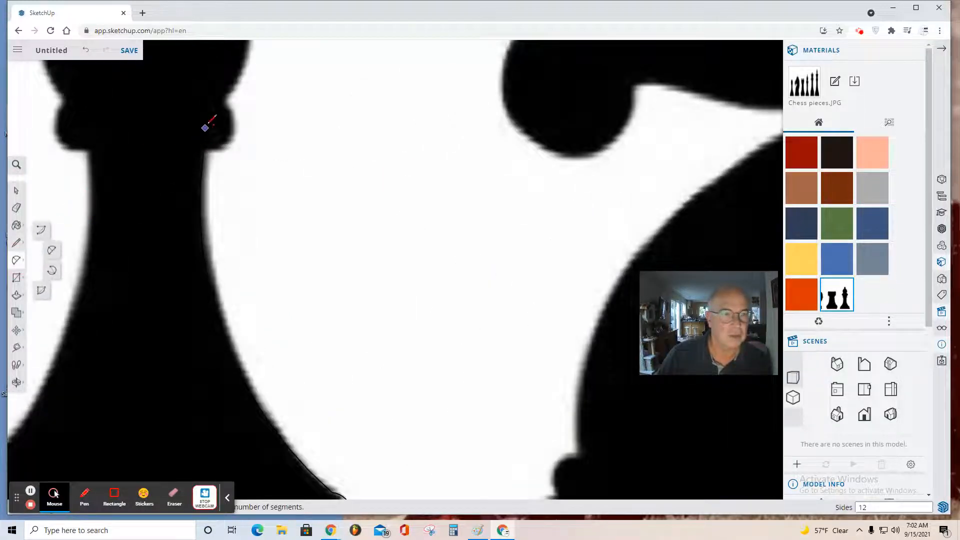
{"action": "left_click", "coordinate": [224, 101]}
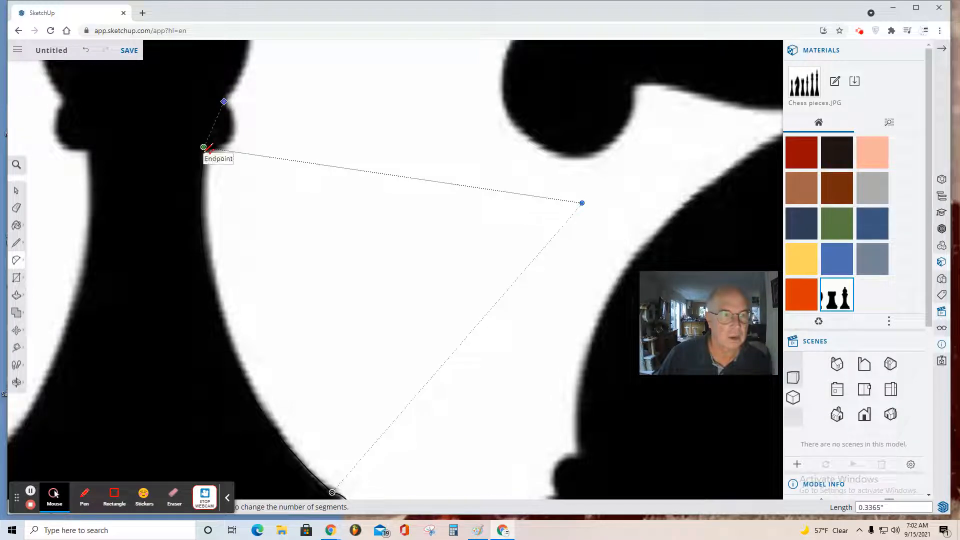
{"action": "left_click", "coordinate": [204, 147]}
{"action": "left_click", "coordinate": [234, 140]}
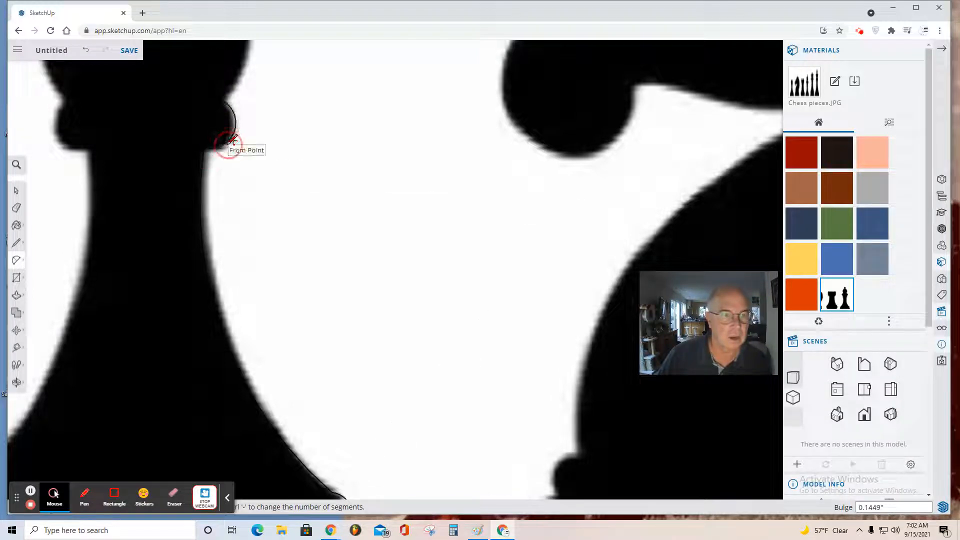
Step: From the collar arc's upper end, draw a short vertical line and a short horizontal line out to the edge of the head
{"action": "scroll", "coordinate": [246, 139], "scroll_direction": "up", "scroll_amount": 1}
{"action": "scroll", "coordinate": [246, 141], "scroll_direction": "down", "scroll_amount": 2}
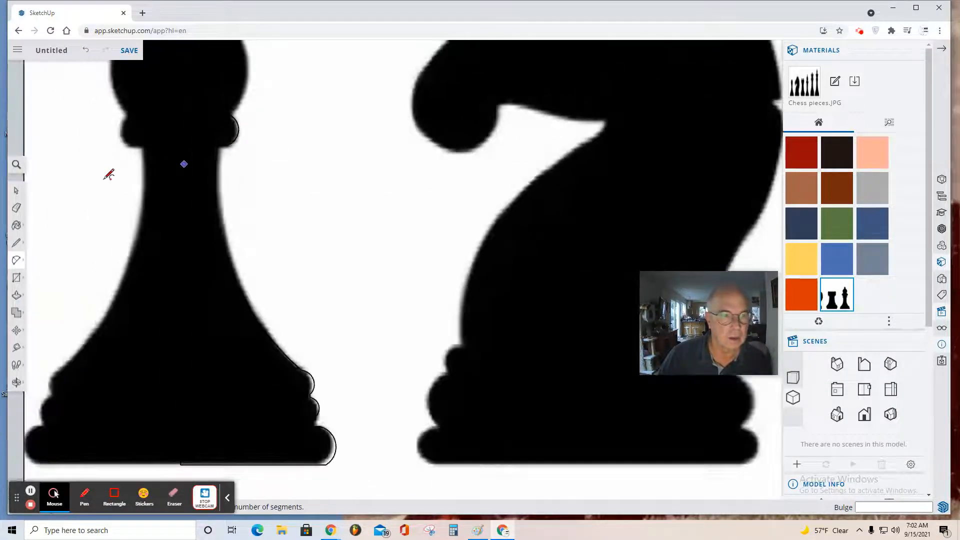
{"action": "left_click", "coordinate": [16, 242]}
{"action": "scroll", "coordinate": [227, 111], "scroll_direction": "up", "scroll_amount": 5}
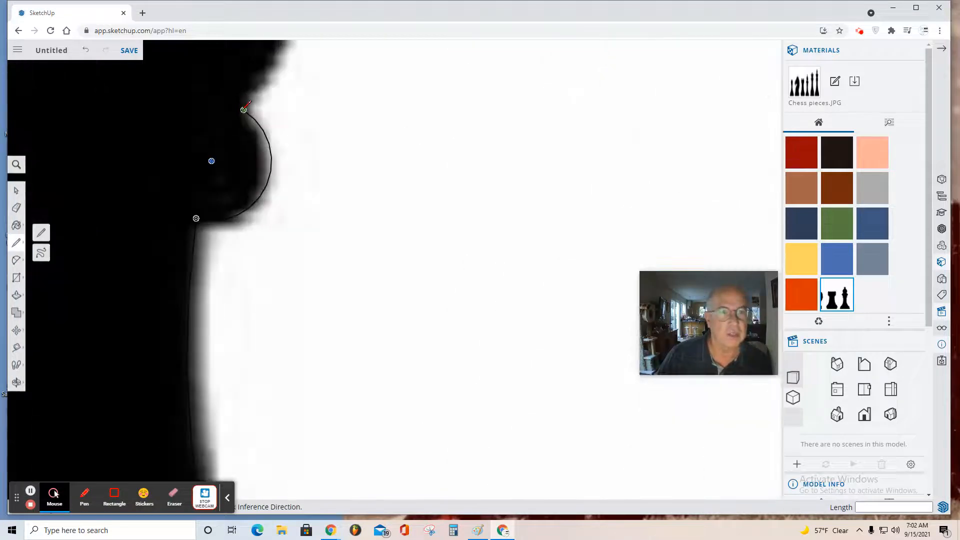
{"action": "left_click", "coordinate": [242, 108]}
{"action": "left_click", "coordinate": [243, 90]}
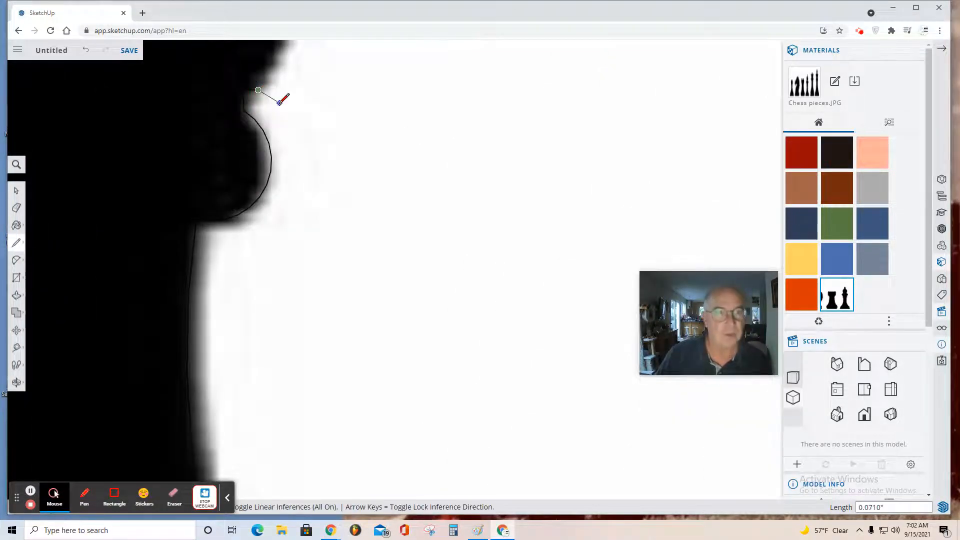
Step: Trace the pawn's head with a 2-point arc from its top centre to the short line above the collar, bulging about 0.41 inch
{"action": "scroll", "coordinate": [277, 98], "scroll_direction": "down", "scroll_amount": 6}
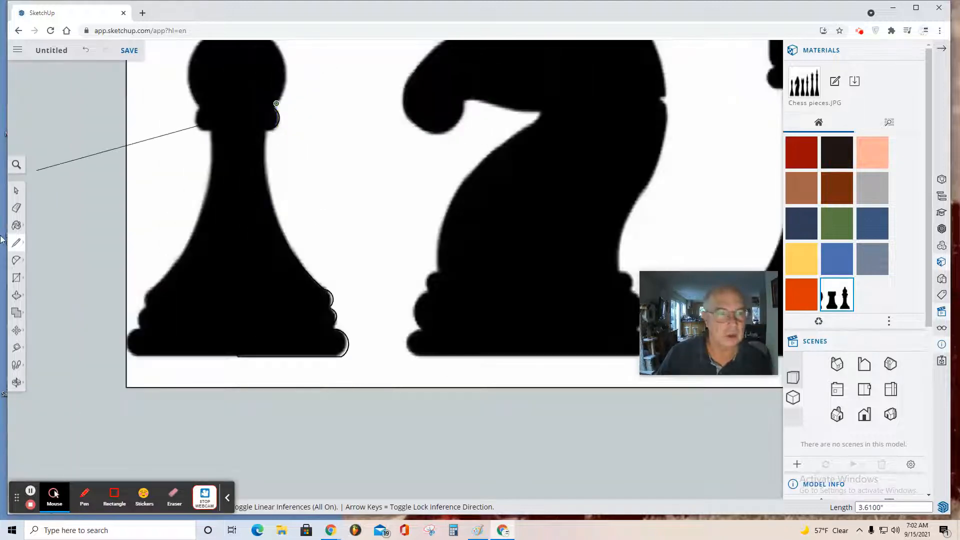
{"action": "left_click", "coordinate": [16, 260]}
{"action": "scroll", "coordinate": [227, 180], "scroll_direction": "down", "scroll_amount": 3}
{"action": "scroll", "coordinate": [231, 90], "scroll_direction": "up", "scroll_amount": 4}
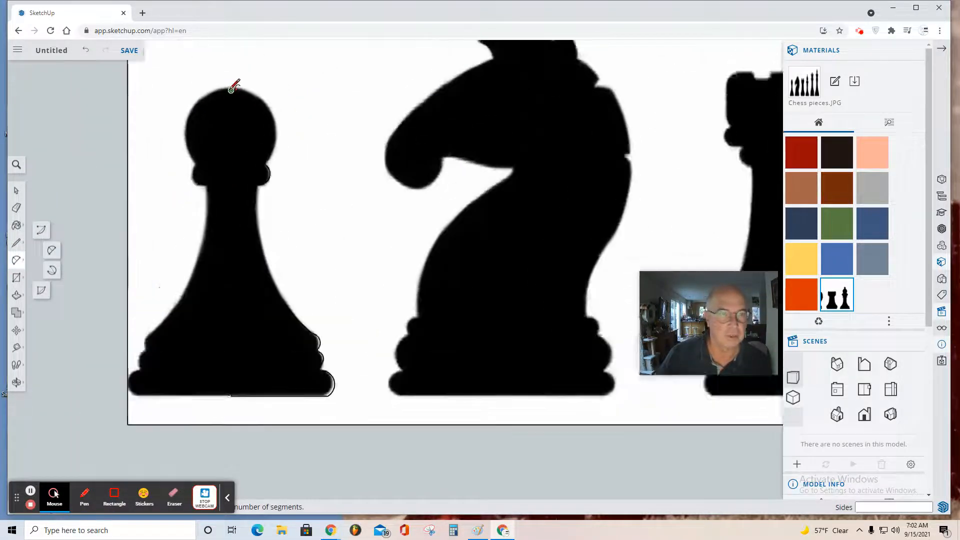
{"action": "left_click", "coordinate": [231, 90]}
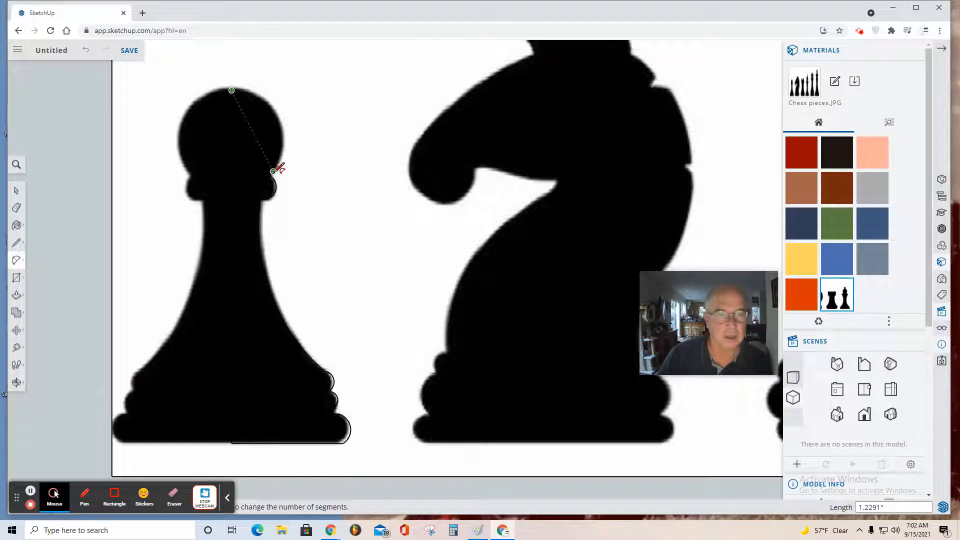
{"action": "left_click", "coordinate": [273, 172]}
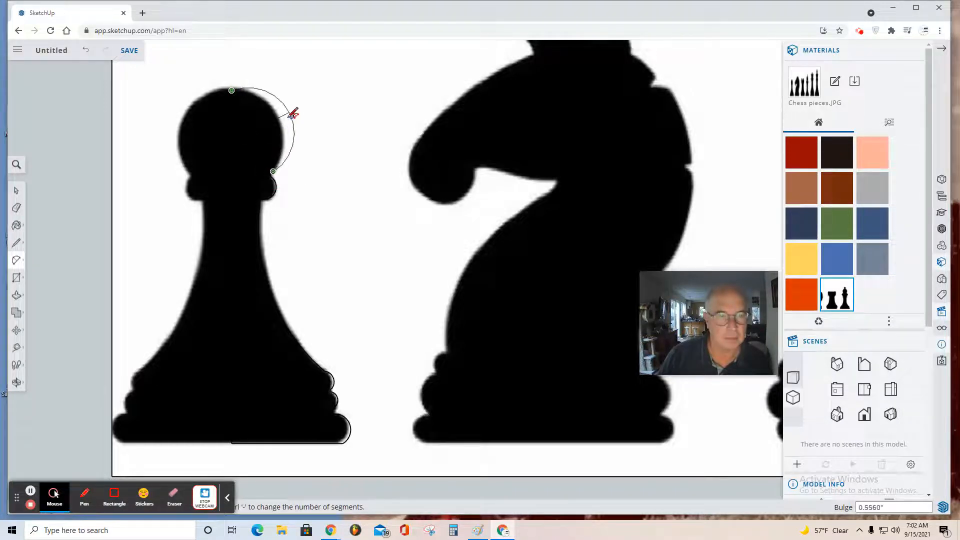
{"action": "scroll", "coordinate": [288, 116], "scroll_direction": "up", "scroll_amount": 3}
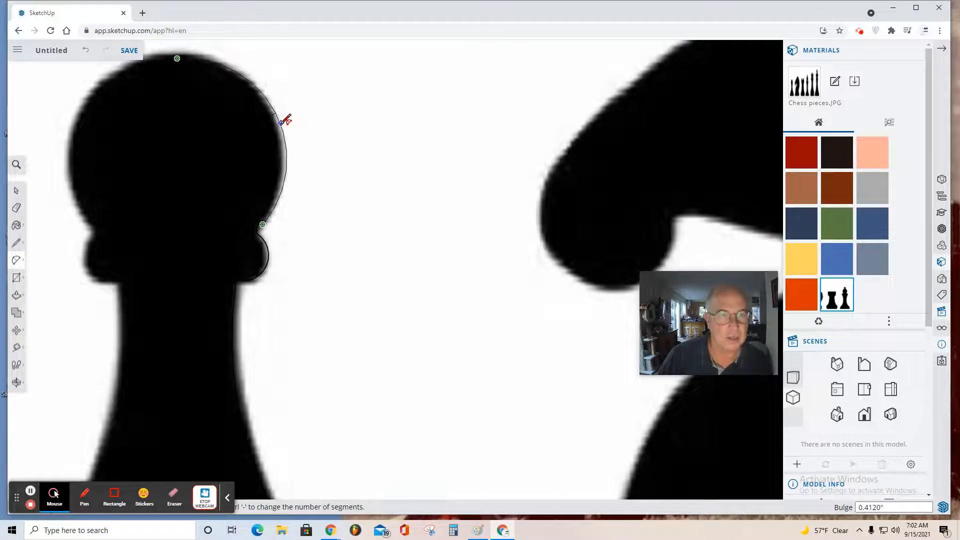
{"action": "left_click", "coordinate": [281, 125]}
{"action": "scroll", "coordinate": [317, 182], "scroll_direction": "down", "scroll_amount": 6}
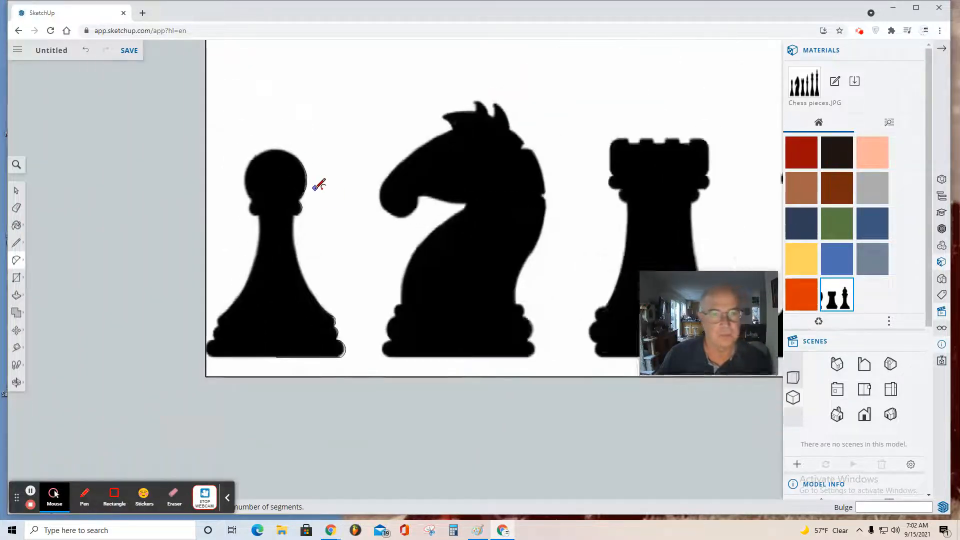
Step: Select the pawn's traced half profile and move it about 8.667 inches off the block, down beside the blue axis
{"action": "left_click", "coordinate": [16, 194]}
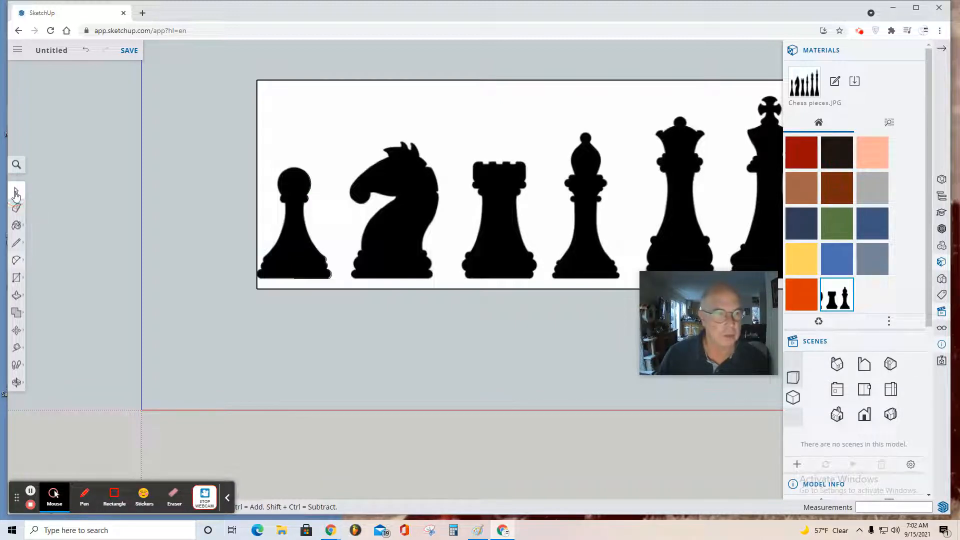
{"action": "left_click_drag", "start_coordinate": [263, 151], "coordinate": [346, 285]}
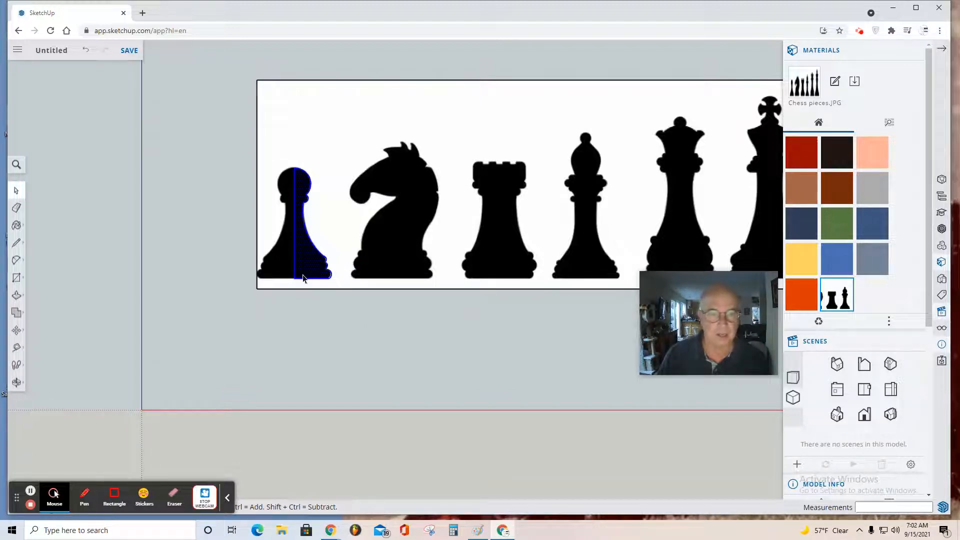
{"action": "scroll", "coordinate": [304, 271], "scroll_direction": "down", "scroll_amount": 2}
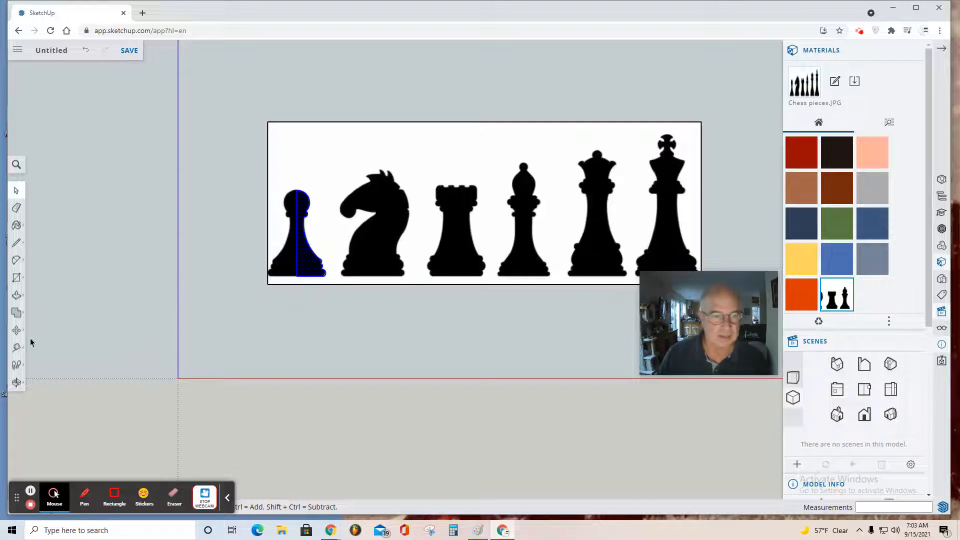
{"action": "left_click", "coordinate": [16, 330]}
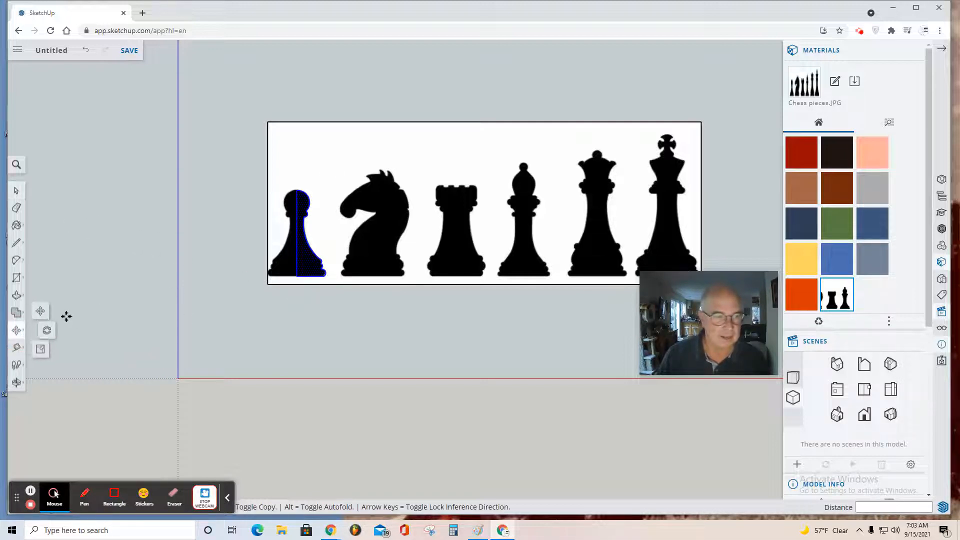
{"action": "left_click", "coordinate": [42, 311]}
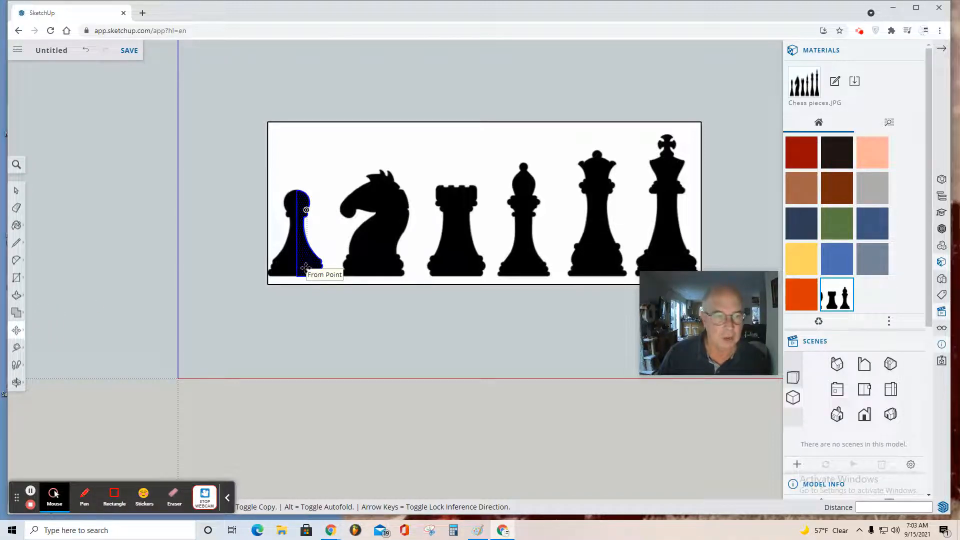
{"action": "left_click", "coordinate": [306, 268]}
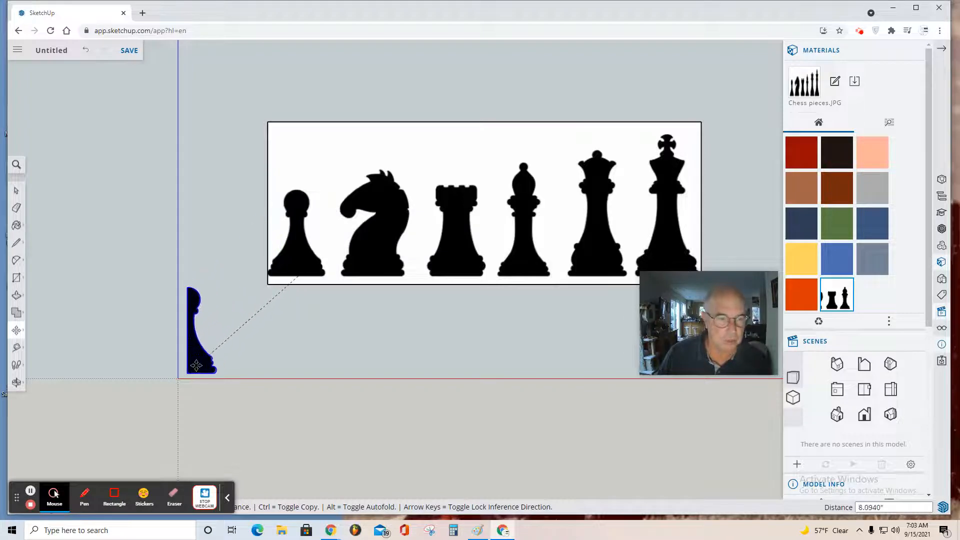
{"action": "left_click", "coordinate": [188, 371]}
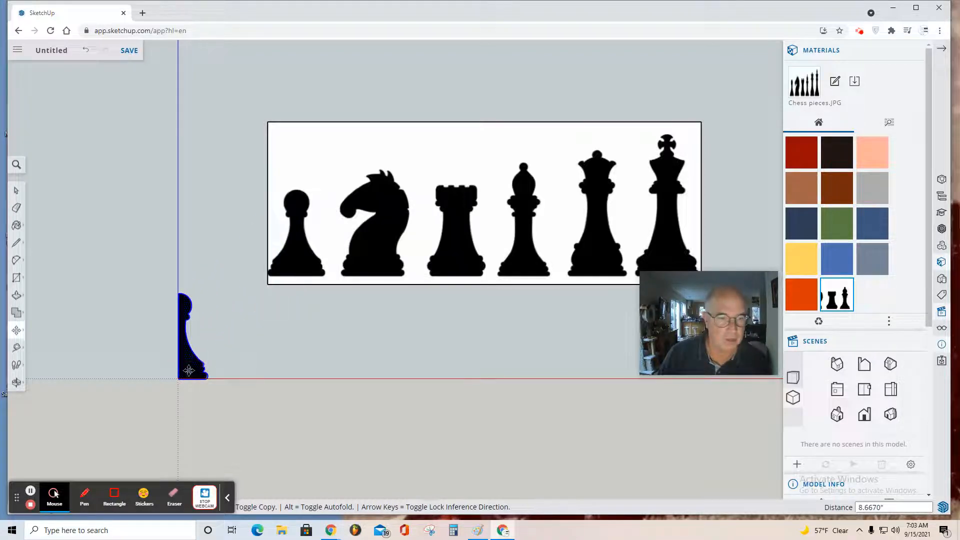
Step: In top view, move the pawn's half profile about 4.717 inches so its straight edge snaps to the origin
{"action": "left_click", "coordinate": [865, 389]}
{"action": "scroll", "coordinate": [227, 324], "scroll_direction": "up", "scroll_amount": 6}
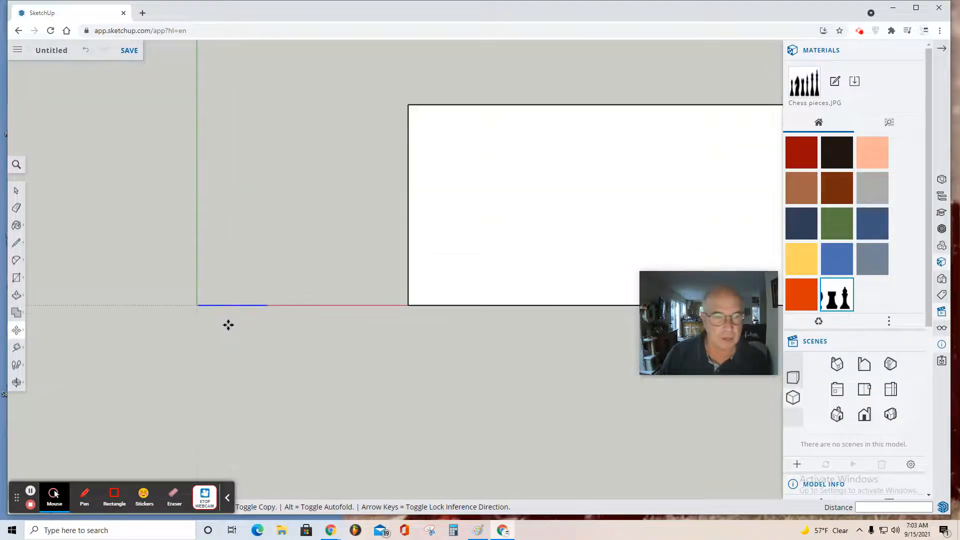
{"action": "scroll", "coordinate": [192, 322], "scroll_direction": "up", "scroll_amount": 5}
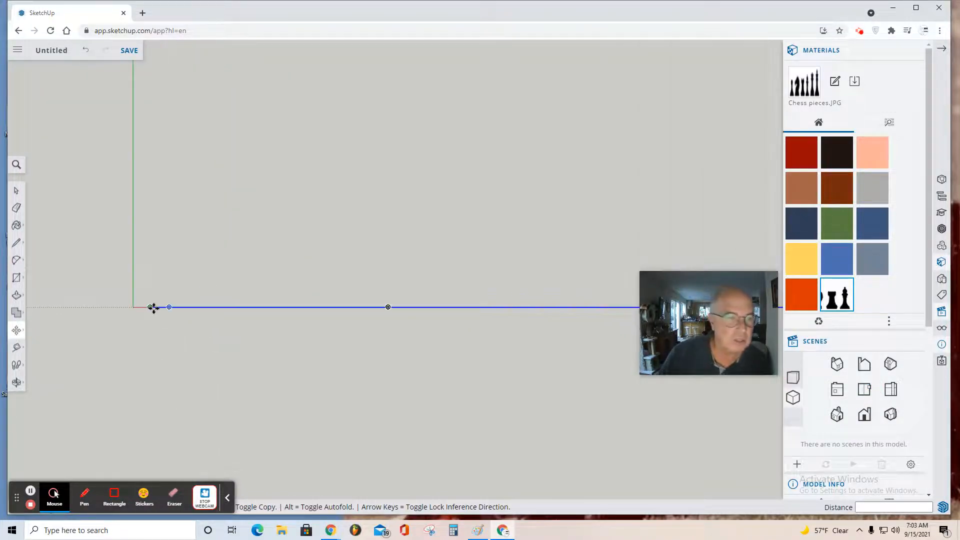
{"action": "left_click_drag", "start_coordinate": [153, 308], "coordinate": [133, 308]}
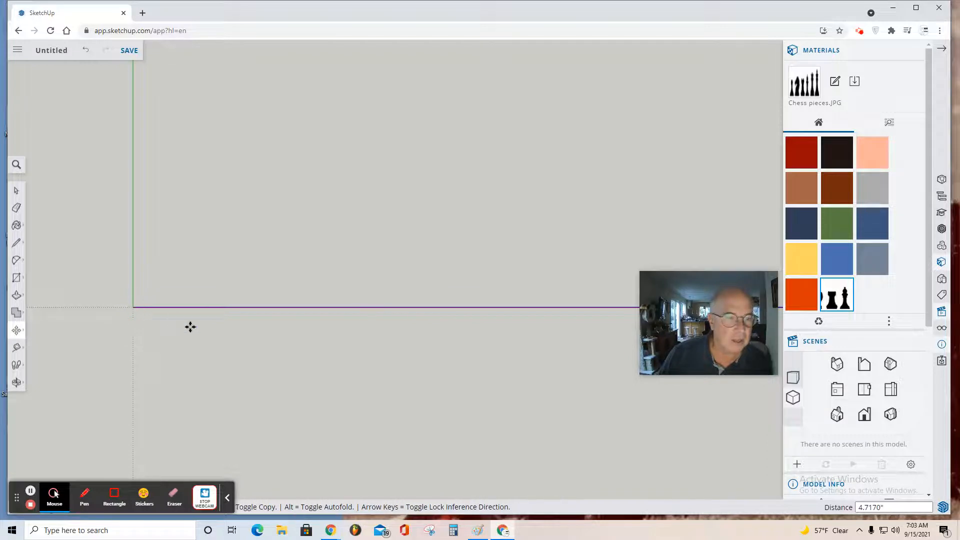
Step: In front view, move the half profile up the blue axis so the inner corner of its base sits on the origin
{"action": "left_click", "coordinate": [864, 414]}
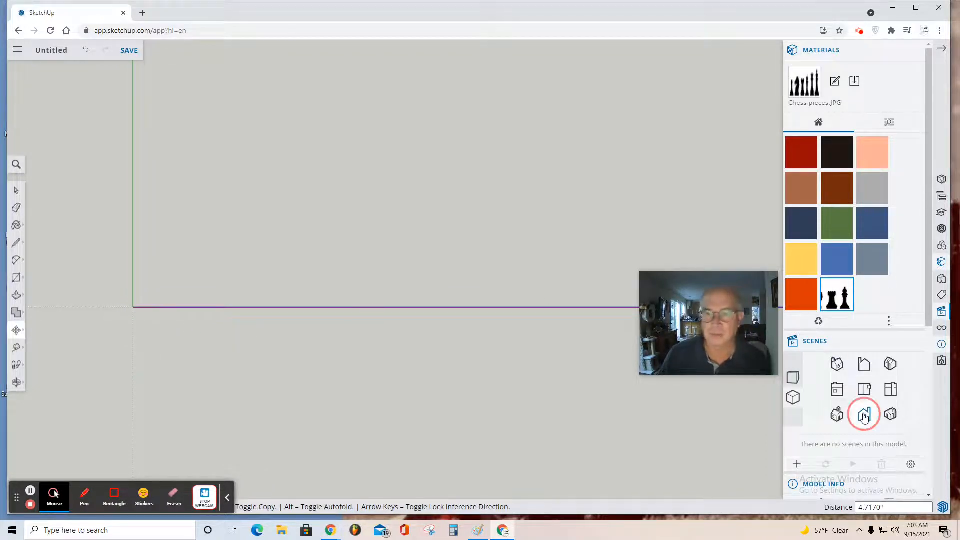
{"action": "scroll", "coordinate": [544, 316], "scroll_direction": "down", "scroll_amount": 5}
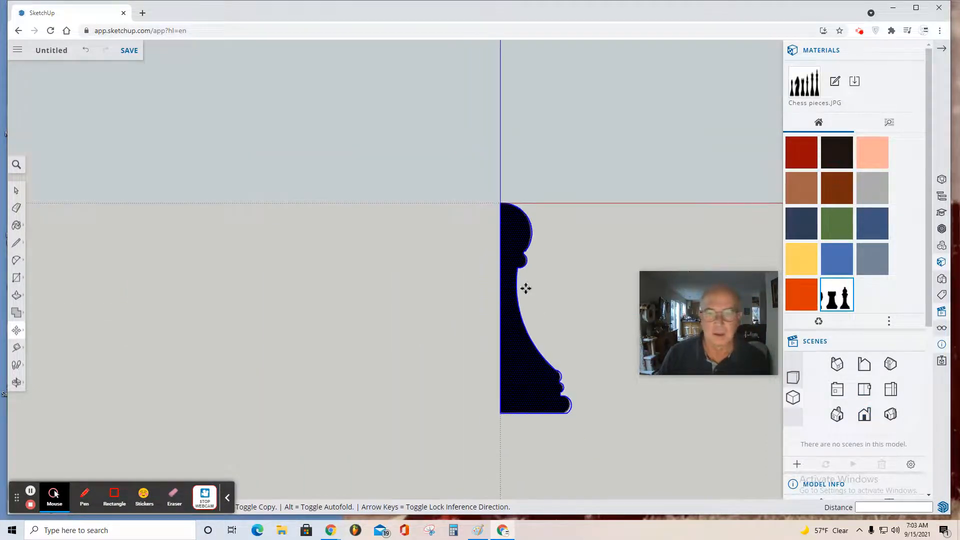
{"action": "left_click", "coordinate": [500, 412]}
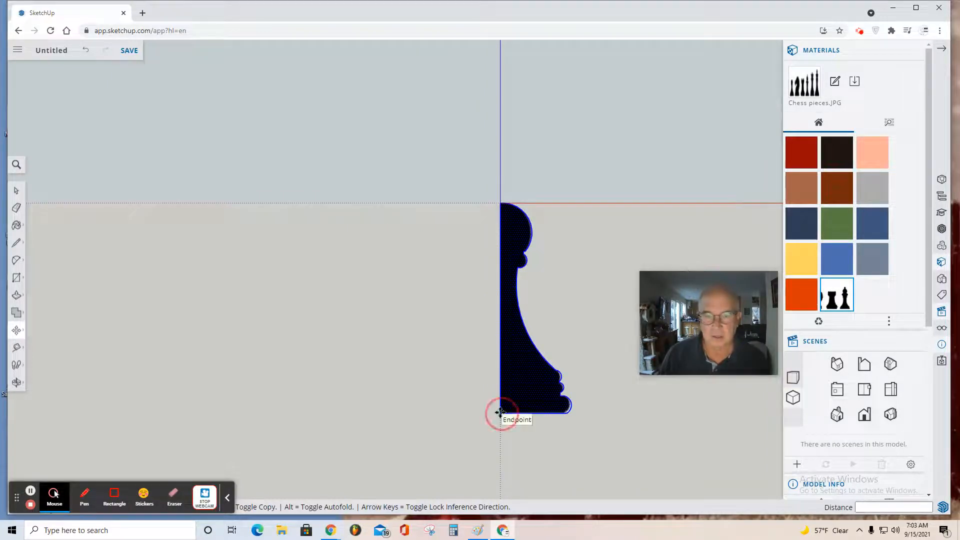
{"action": "left_click", "coordinate": [499, 203]}
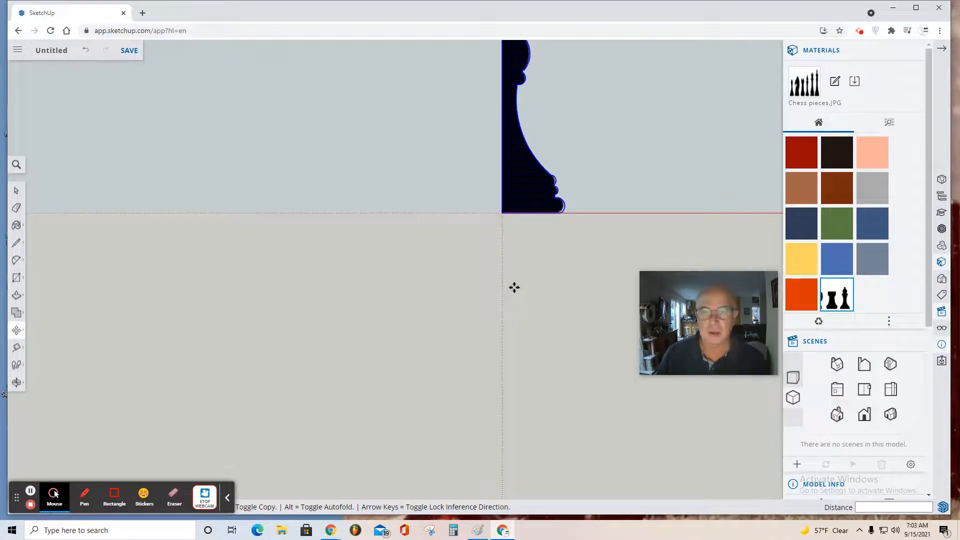
{"action": "scroll", "coordinate": [514, 280], "scroll_direction": "down", "scroll_amount": 3}
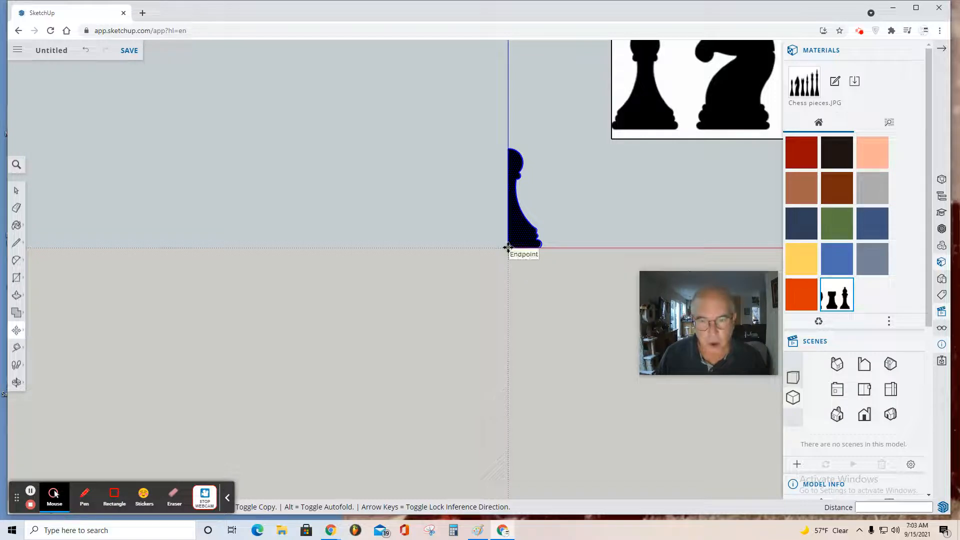
Step: Draw a flat 24-sided circle under the half profile, centred on the origin, with a radius of about 1.5 inches
{"action": "left_click", "coordinate": [19, 384]}
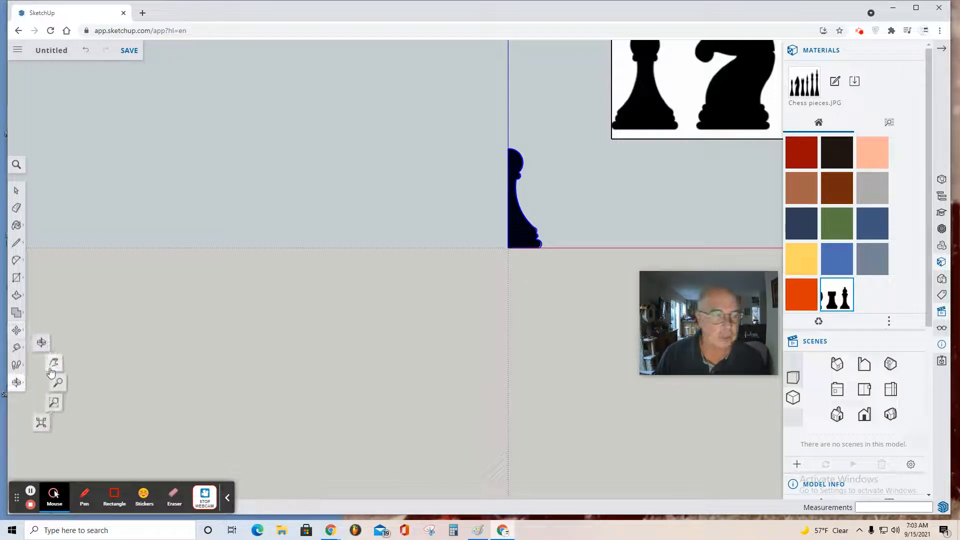
{"action": "left_click", "coordinate": [54, 362]}
{"action": "left_click_drag", "start_coordinate": [435, 297], "coordinate": [214, 340]}
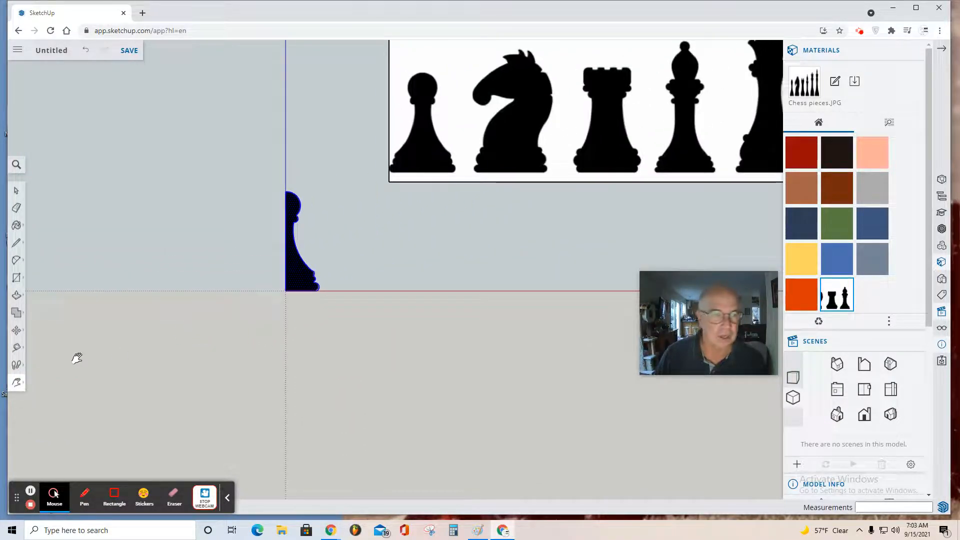
{"action": "left_click", "coordinate": [20, 384]}
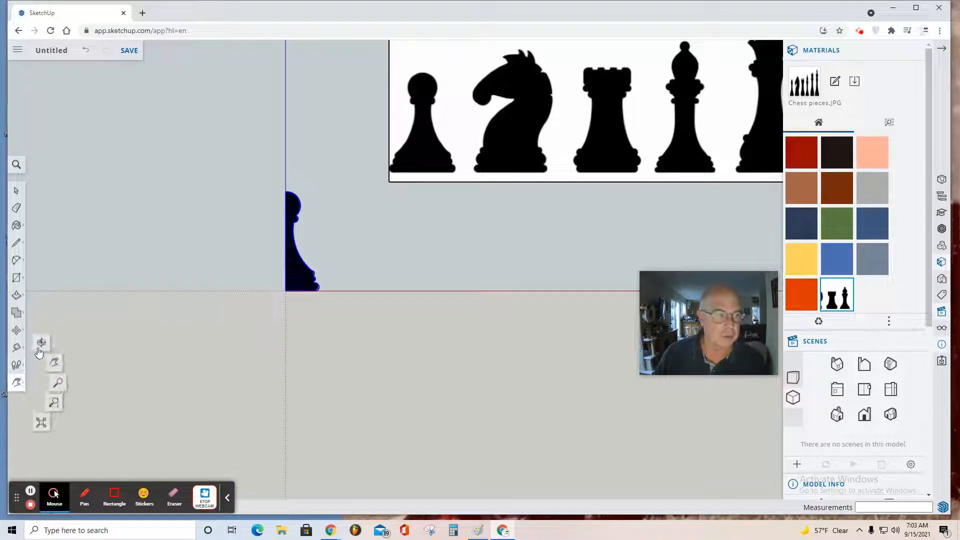
{"action": "left_click_drag", "start_coordinate": [192, 320], "coordinate": [150, 405]}
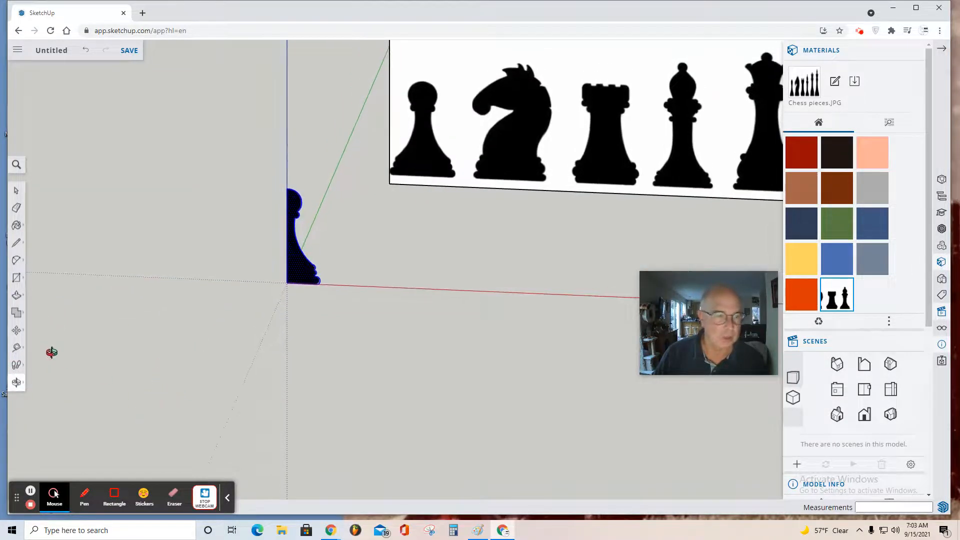
{"action": "left_click", "coordinate": [17, 277]}
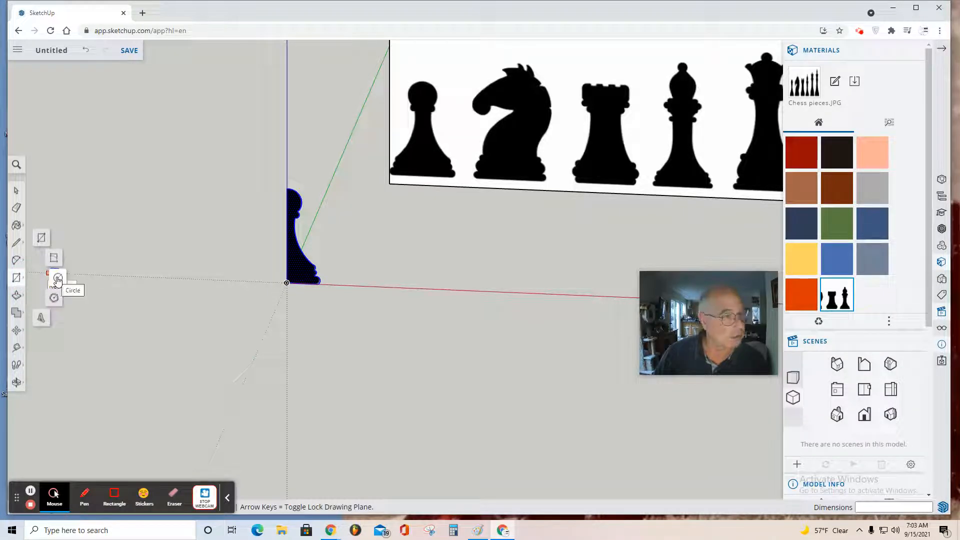
{"action": "left_click", "coordinate": [57, 278]}
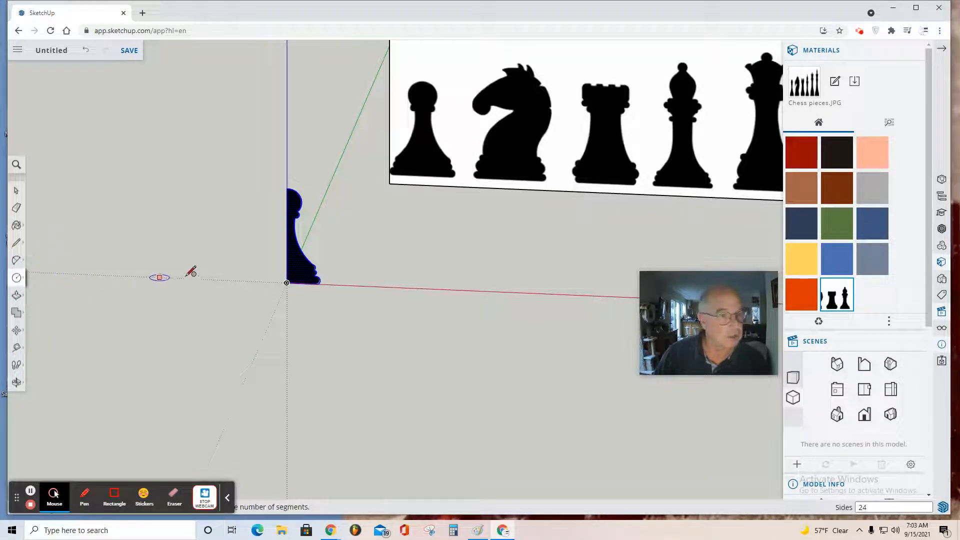
{"action": "left_click", "coordinate": [286, 282]}
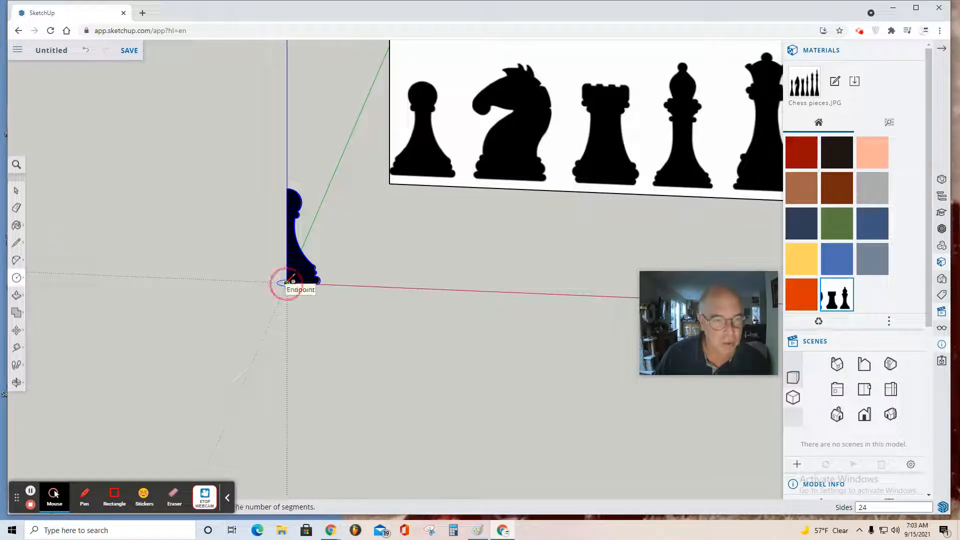
{"action": "left_click", "coordinate": [317, 283]}
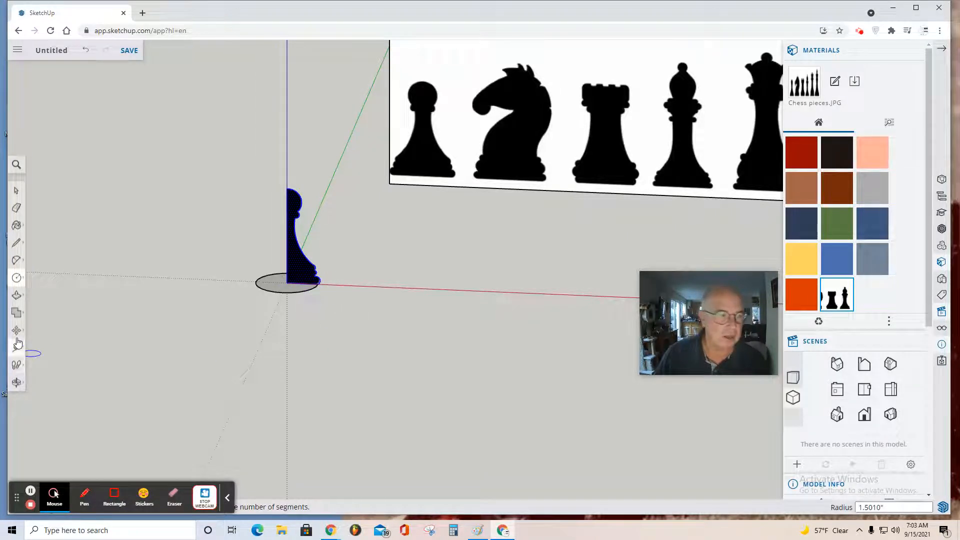
Step: Try to sweep the pawn's half profile along the base circle with Follow Me, and undo the sweep
{"action": "left_click", "coordinate": [18, 300]}
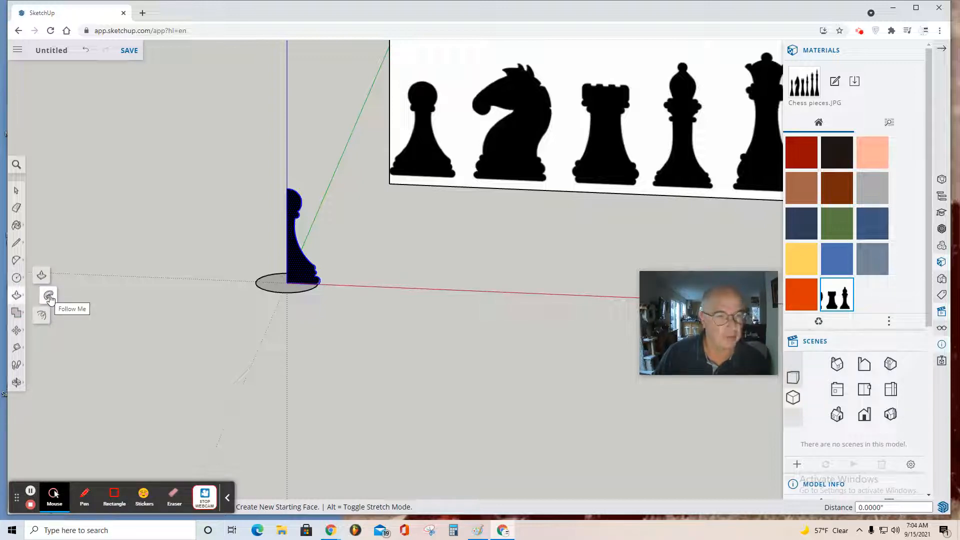
{"action": "left_click", "coordinate": [49, 296]}
{"action": "left_click_drag", "start_coordinate": [298, 273], "coordinate": [320, 285]}
{"action": "scroll", "coordinate": [320, 289], "scroll_direction": "up", "scroll_amount": 3}
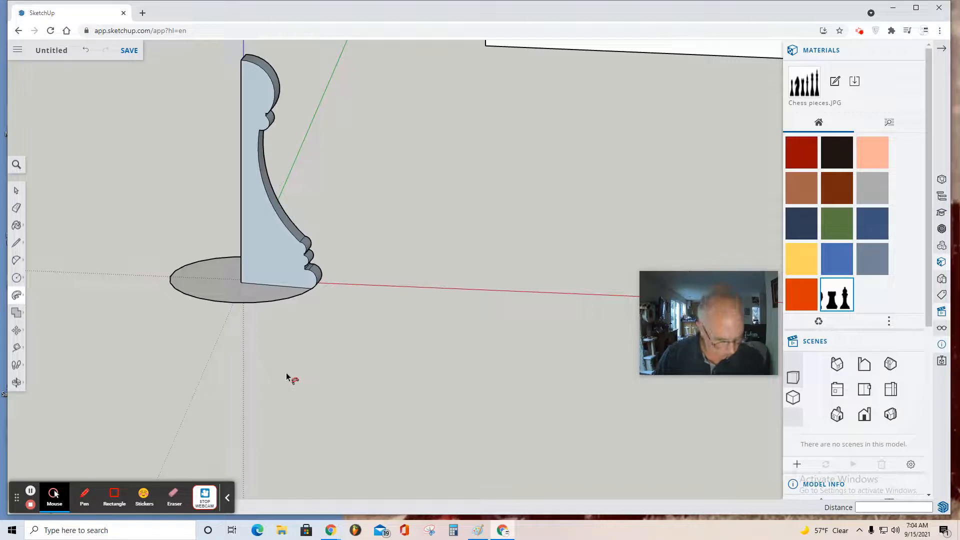
{"action": "key", "text": "ctrl+z"}
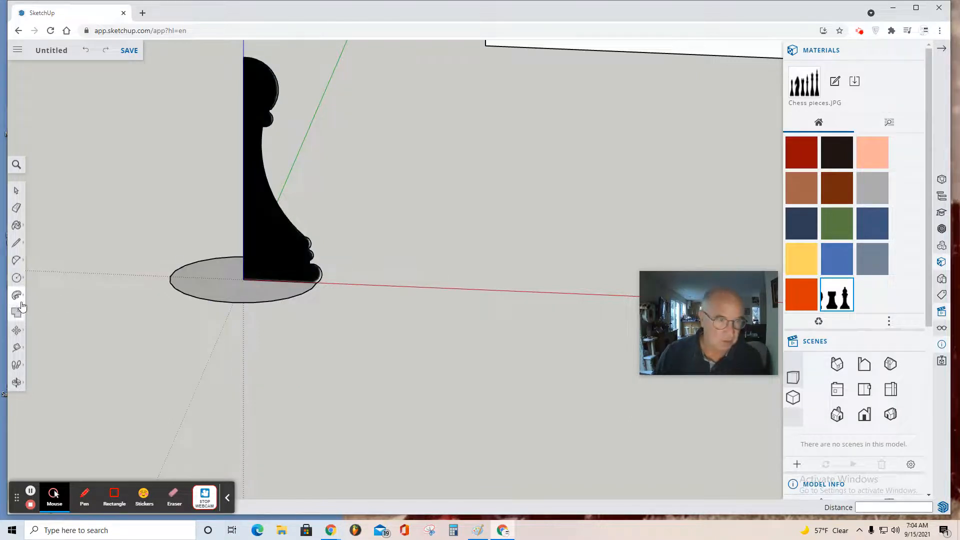
Step: Sweep the pawn's half profile with Follow Me all the way around the base circle to form the solid pawn
{"action": "left_click", "coordinate": [273, 244]}
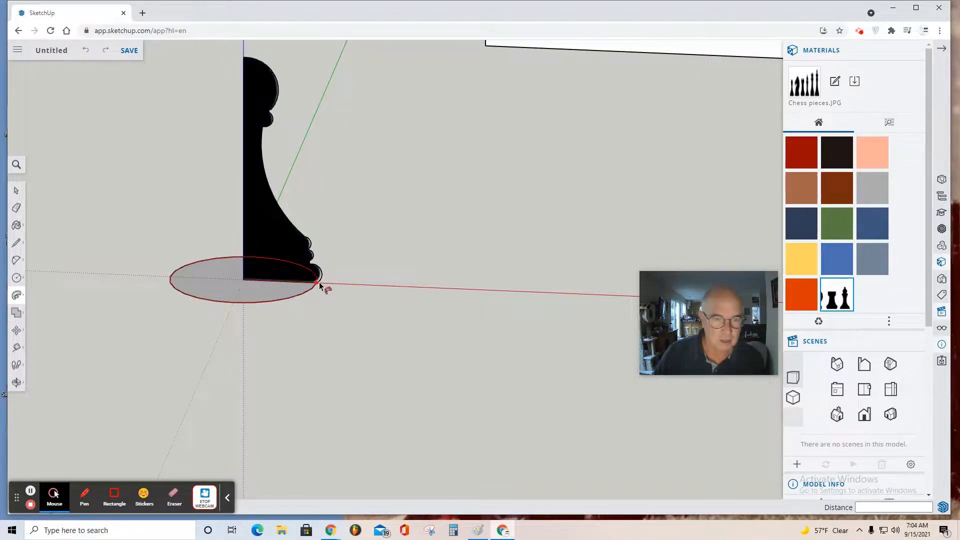
{"action": "scroll", "coordinate": [319, 285], "scroll_direction": "up", "scroll_amount": 3}
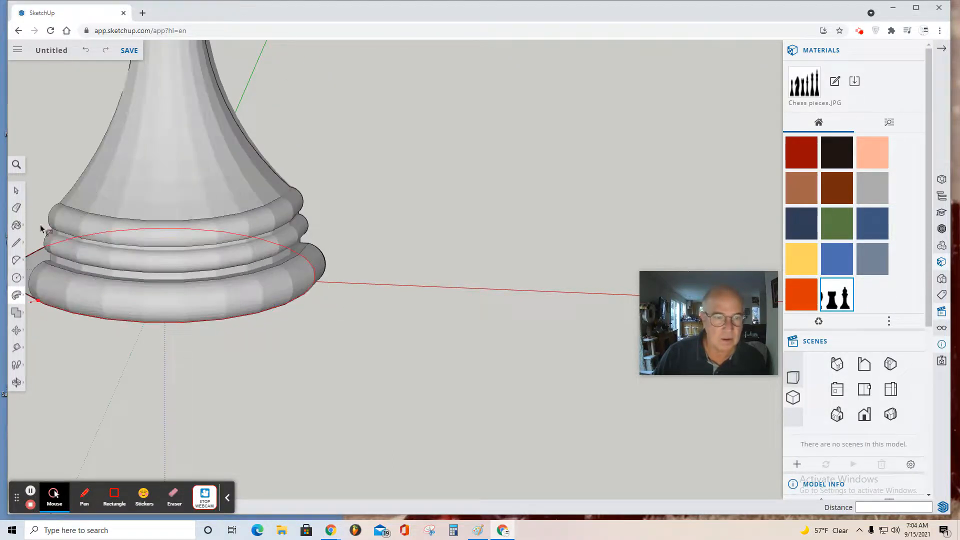
{"action": "left_click", "coordinate": [330, 283]}
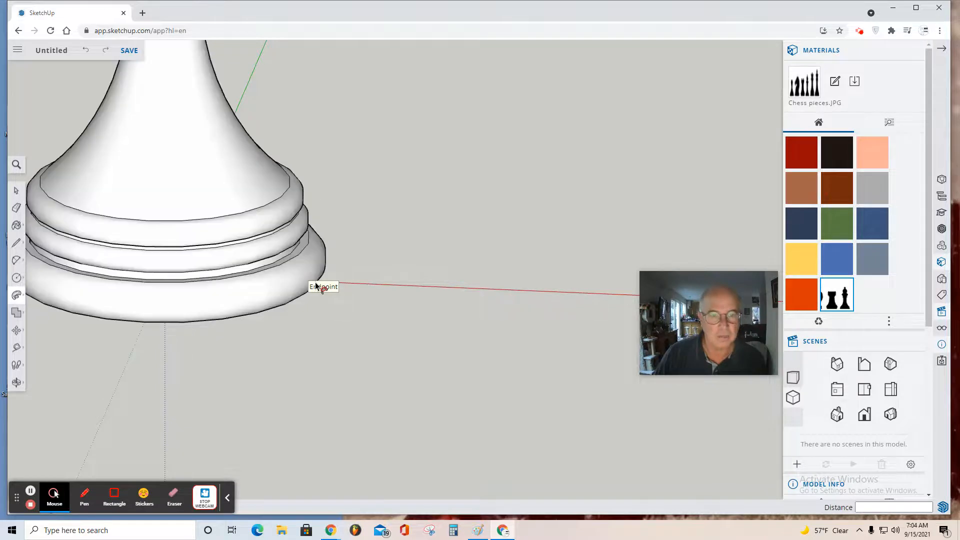
Step: Switch from the front view to a perspective view and orbit to show the pawn and the silhouette block together at an angle
{"action": "scroll", "coordinate": [331, 311], "scroll_direction": "down", "scroll_amount": 6}
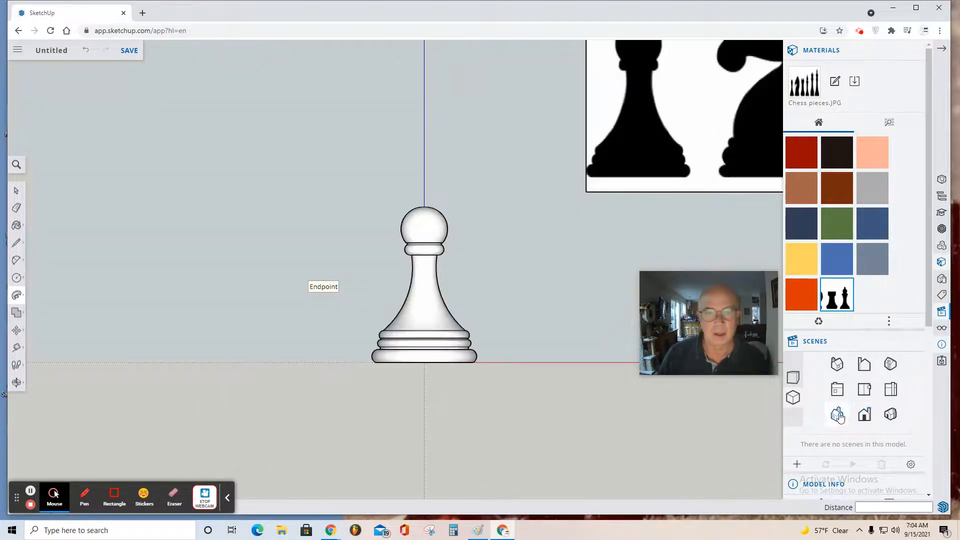
{"action": "left_click", "coordinate": [863, 414]}
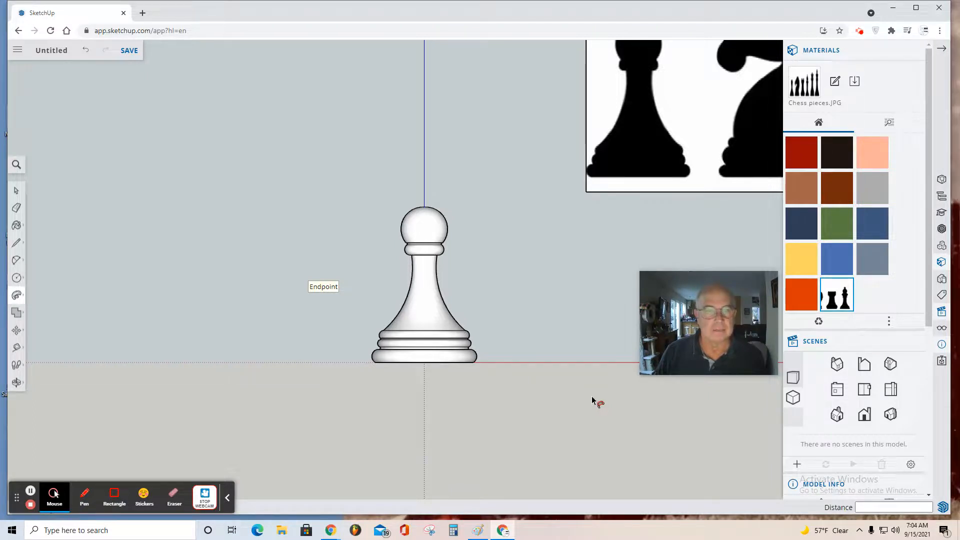
{"action": "left_click", "coordinate": [941, 313]}
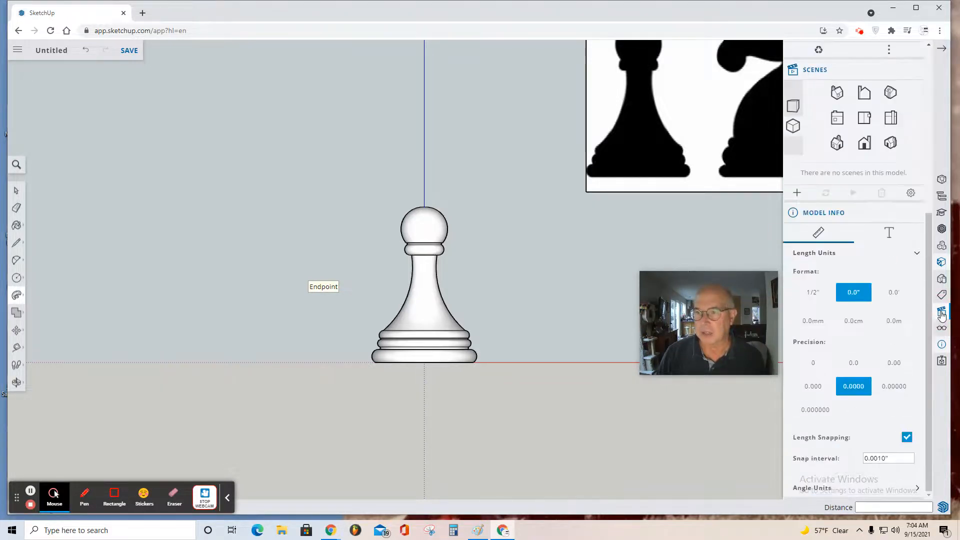
{"action": "left_click", "coordinate": [793, 107]}
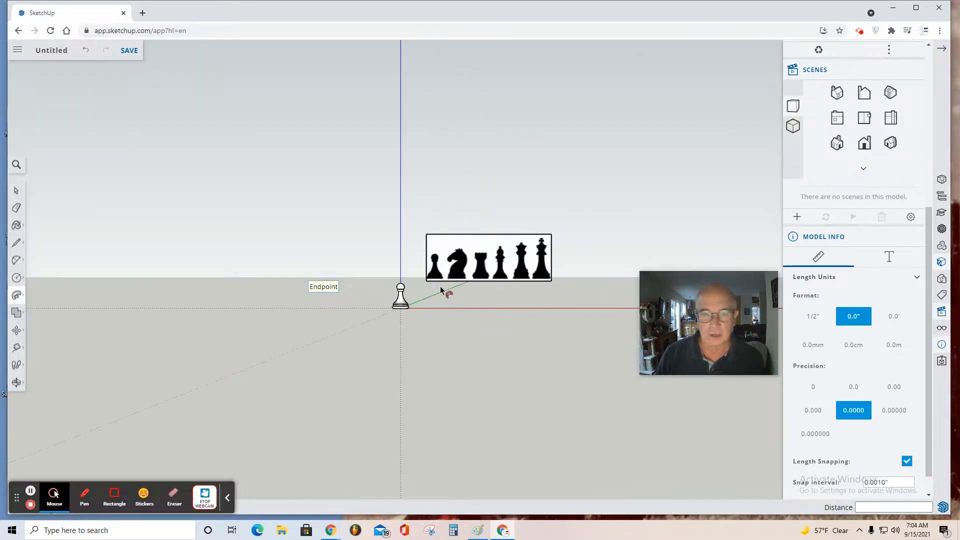
{"action": "scroll", "coordinate": [443, 290], "scroll_direction": "up", "scroll_amount": 5}
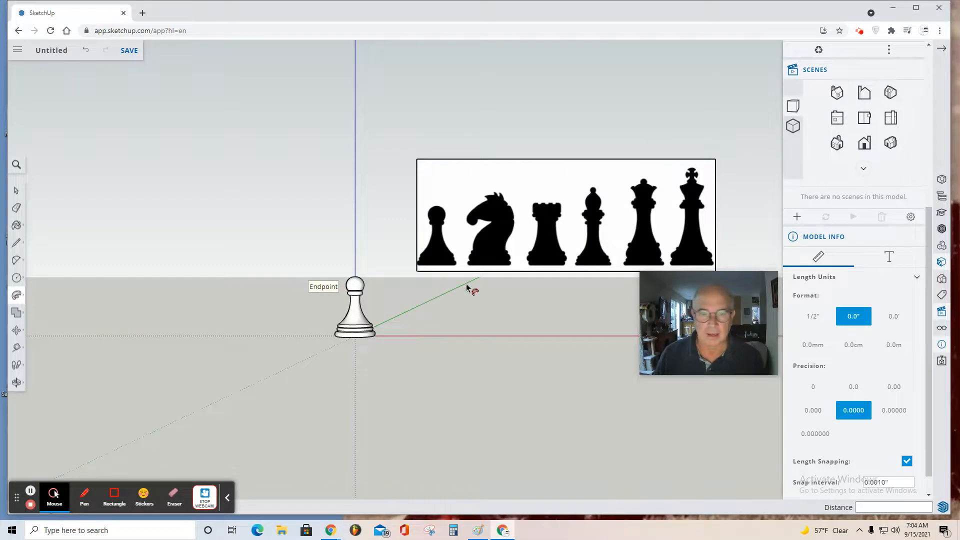
{"action": "left_click", "coordinate": [16, 383]}
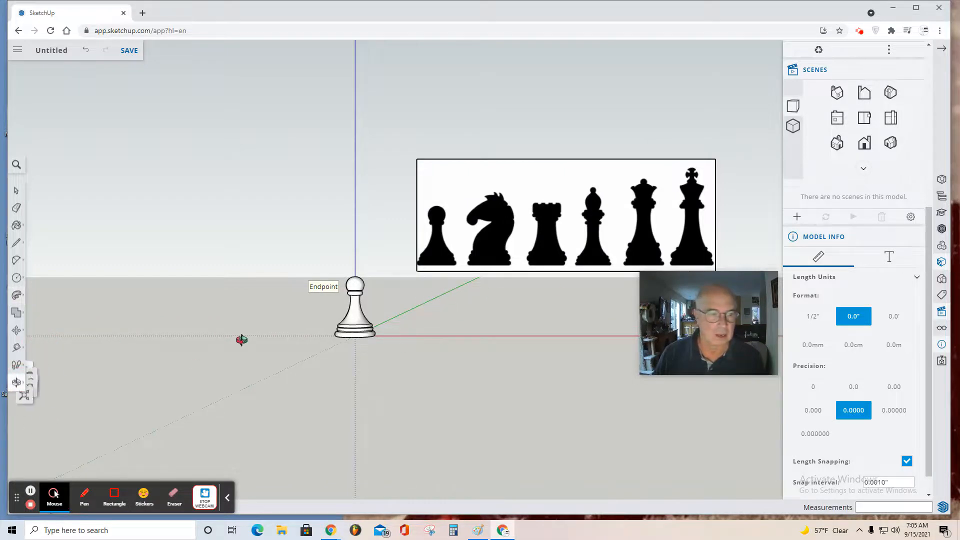
{"action": "mouse_move", "coordinate": [402, 344]}
{"action": "left_mouse_down"}
{"action": "mouse_move", "coordinate": [356, 396]}
{"action": "mouse_move", "coordinate": [379, 386]}
{"action": "mouse_move", "coordinate": [404, 334]}
{"action": "left_mouse_up"}
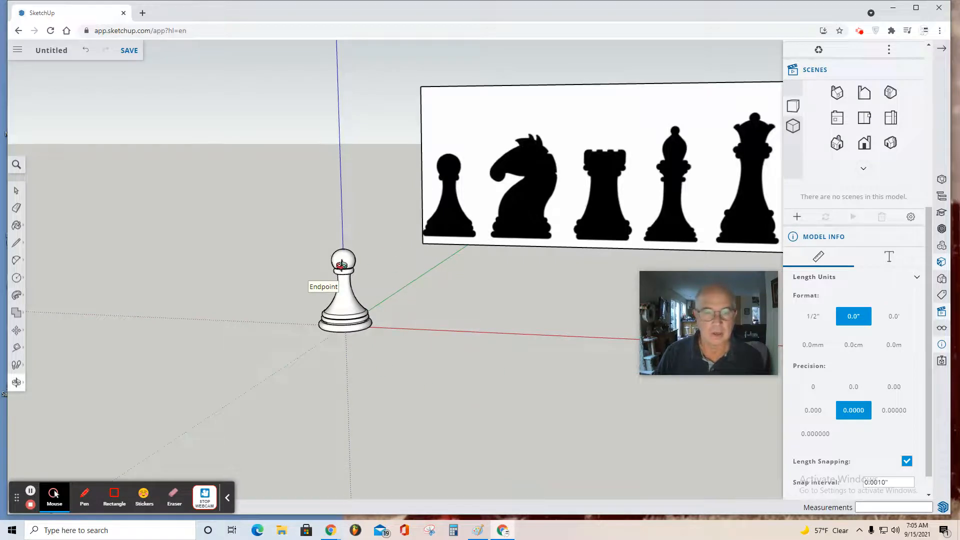
{"action": "left_click_drag", "start_coordinate": [390, 366], "coordinate": [633, 392]}
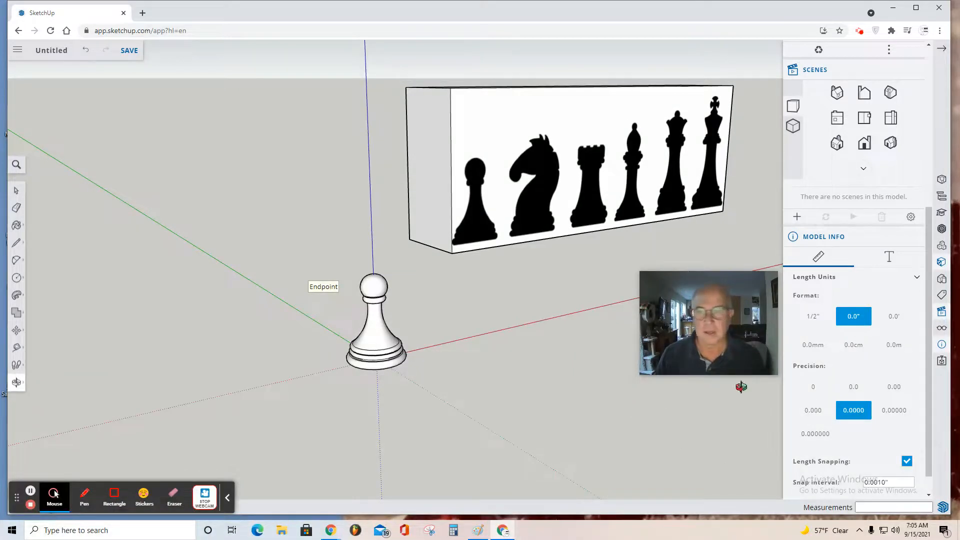
Step: Save the model in the SketchUp project folder under the name Pawn 2
{"action": "left_click", "coordinate": [129, 50]}
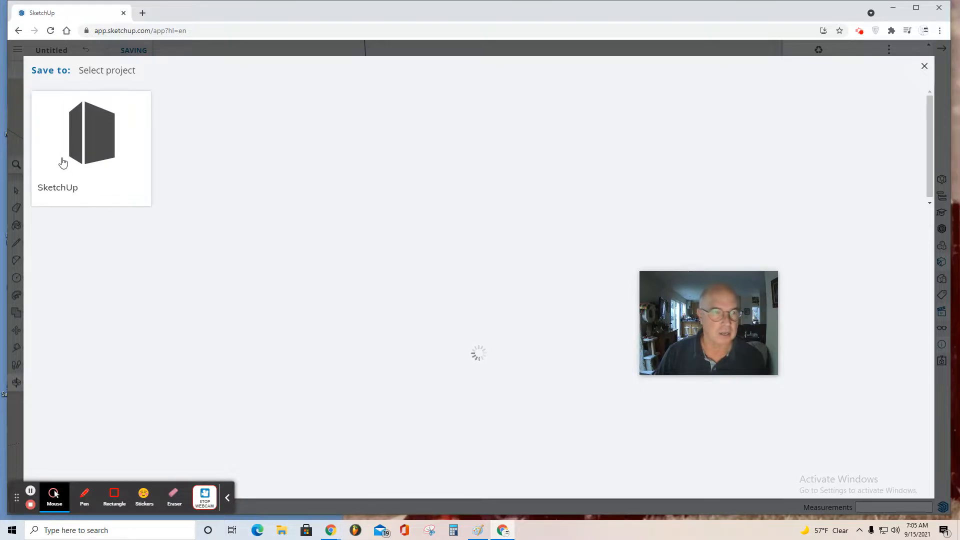
{"action": "left_click", "coordinate": [90, 145]}
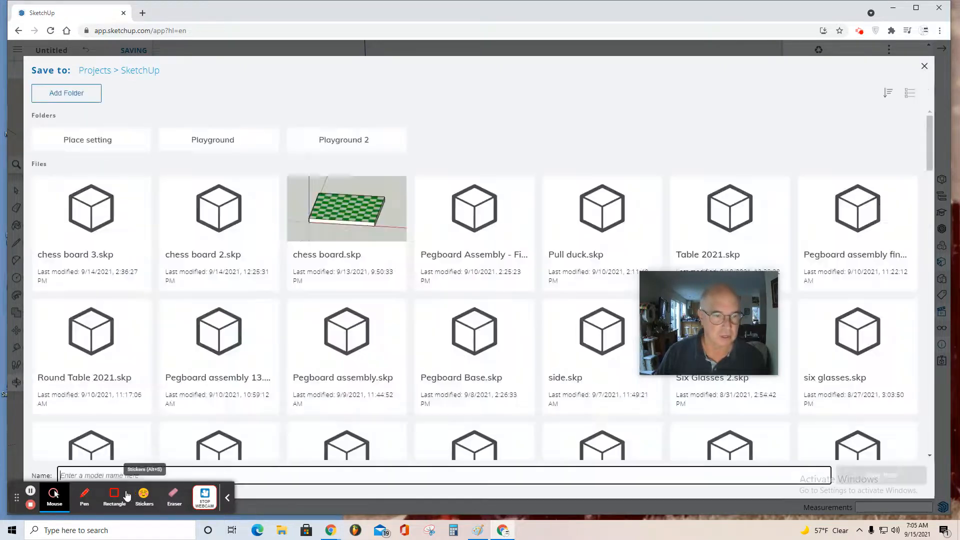
{"action": "type", "text": "P"}
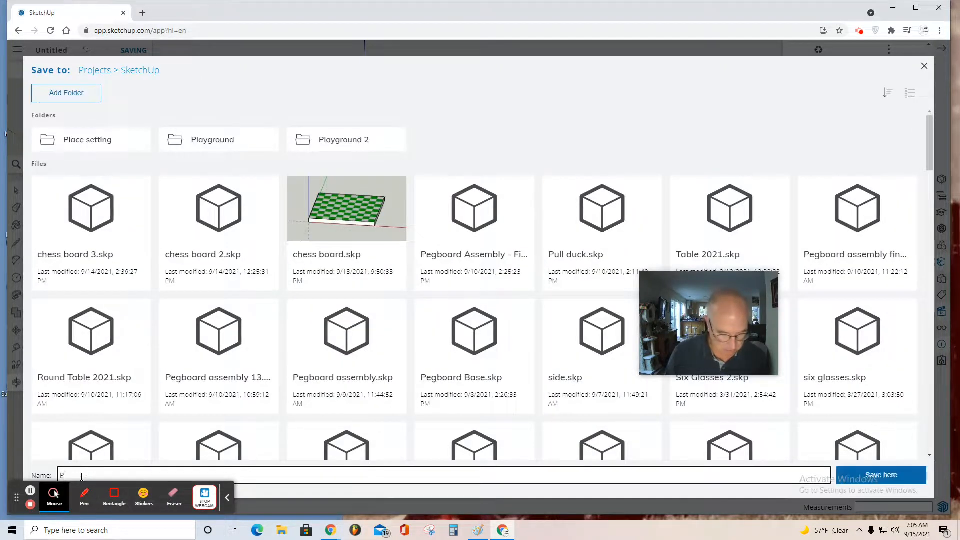
{"action": "type", "text": "awn 2"}
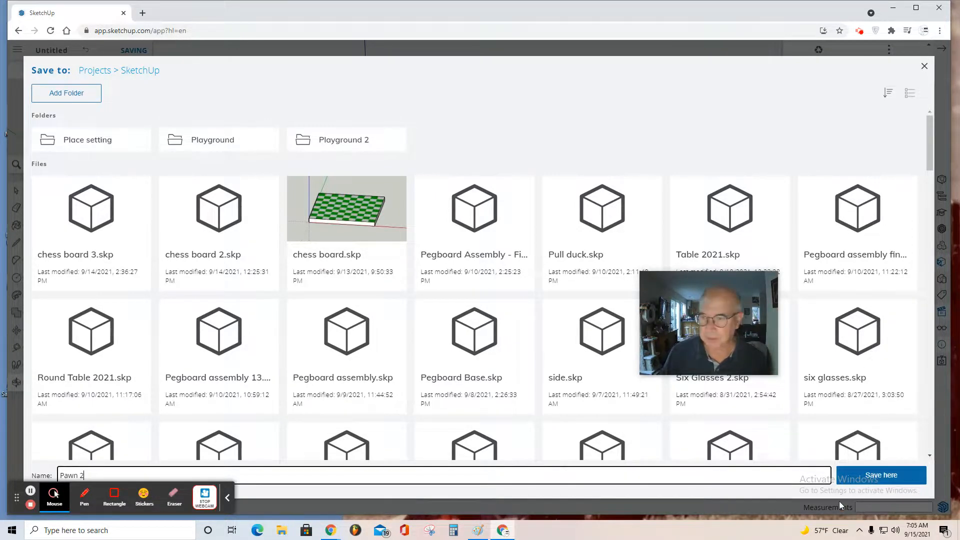
{"action": "left_click", "coordinate": [870, 474]}
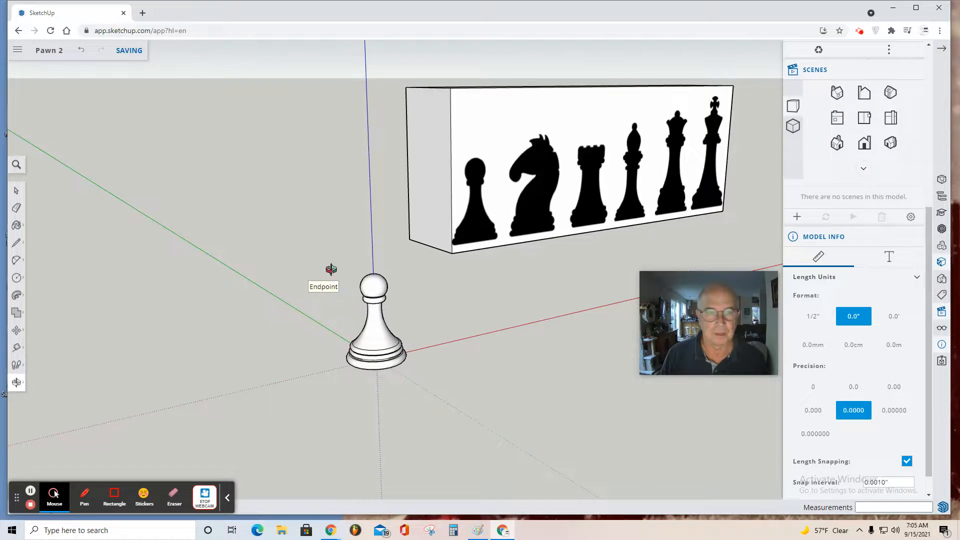
Step: Download the current view of the model as a PNG image at 1886 x 949 px
{"action": "left_click", "coordinate": [19, 50]}
{"action": "mouse_move", "coordinate": [45, 199]}
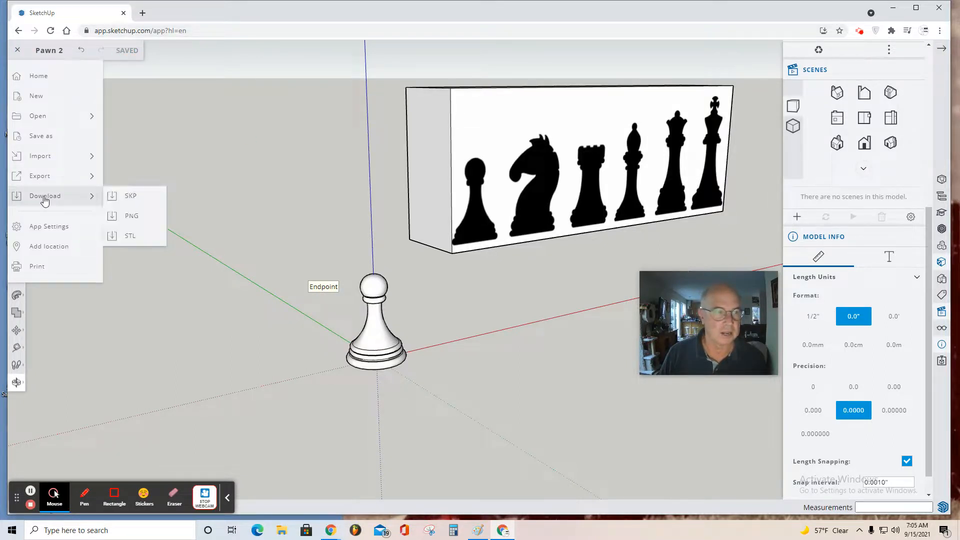
{"action": "left_click", "coordinate": [135, 215]}
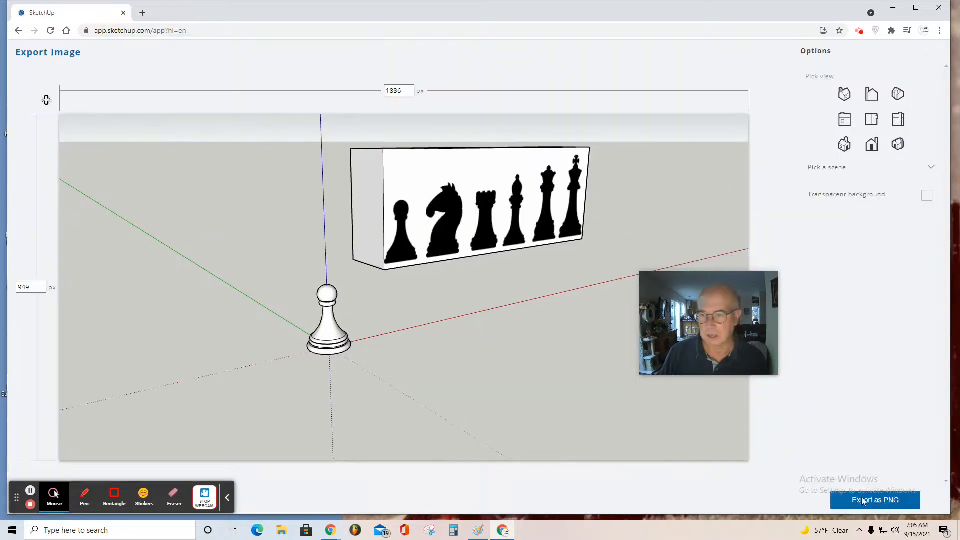
{"action": "left_click", "coordinate": [864, 501]}
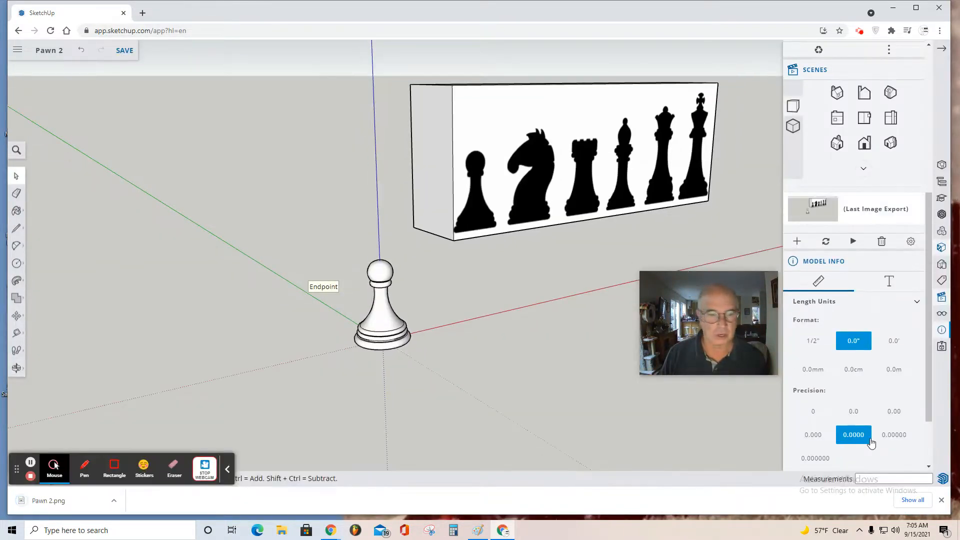
Step: In File Explorer, open the exported Pawn 2 image from the Downloads folder to check it
{"action": "left_click", "coordinate": [281, 531]}
{"action": "double_click", "coordinate": [368, 150]}
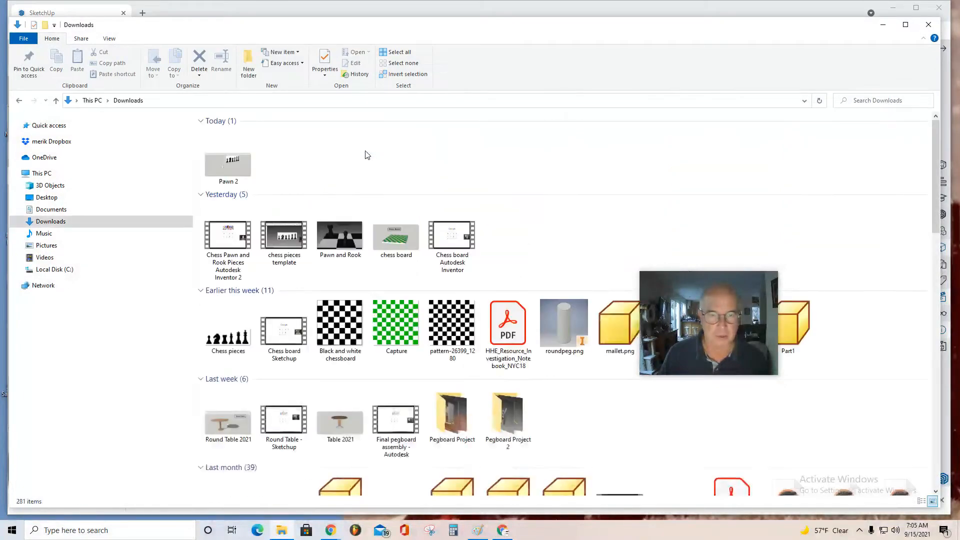
{"action": "double_click", "coordinate": [247, 166]}
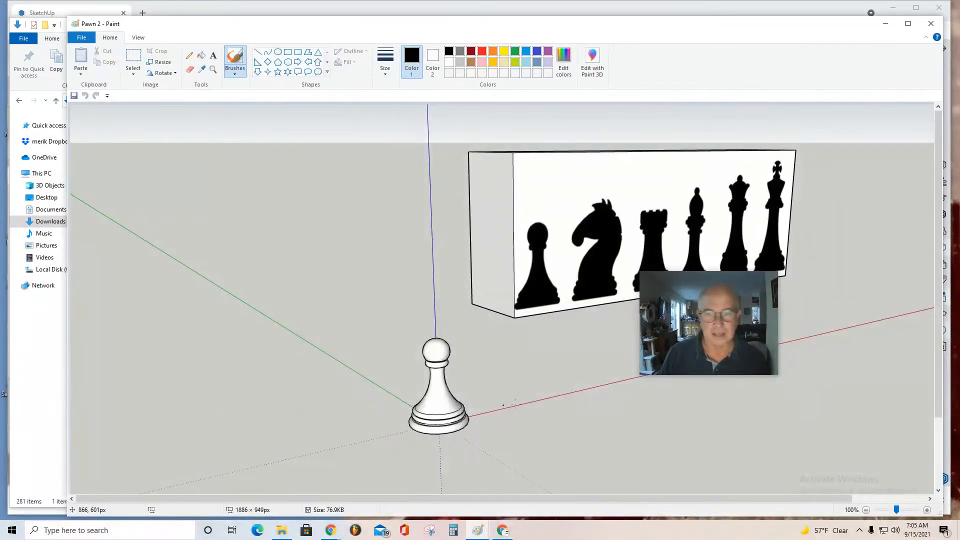